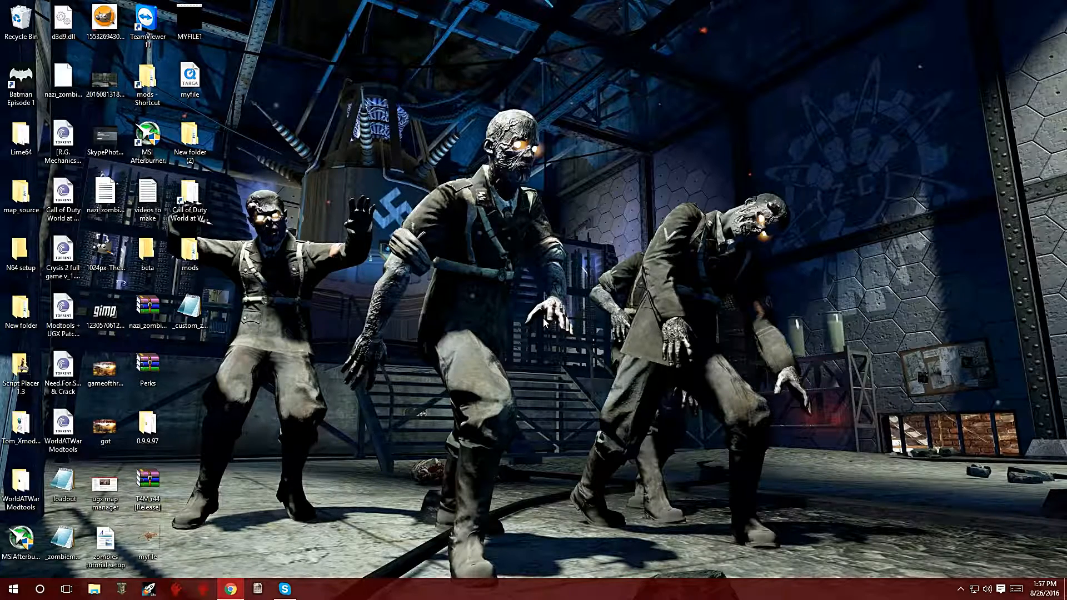
Step: Switch to the already open Radiant editor window showing unnamed.map
left_click(124, 588)
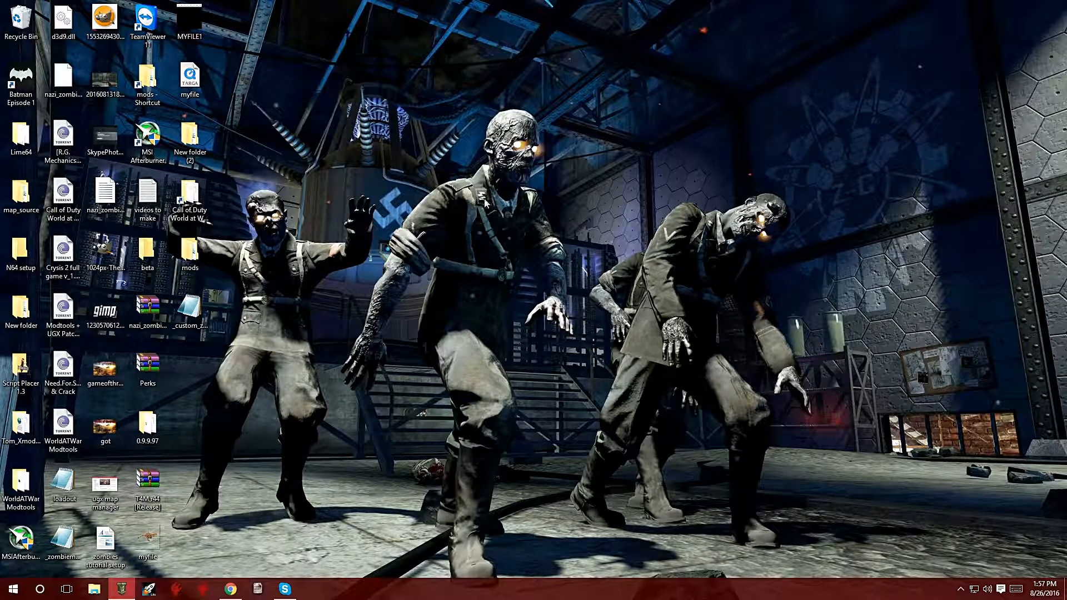
mouse_move(123, 595)
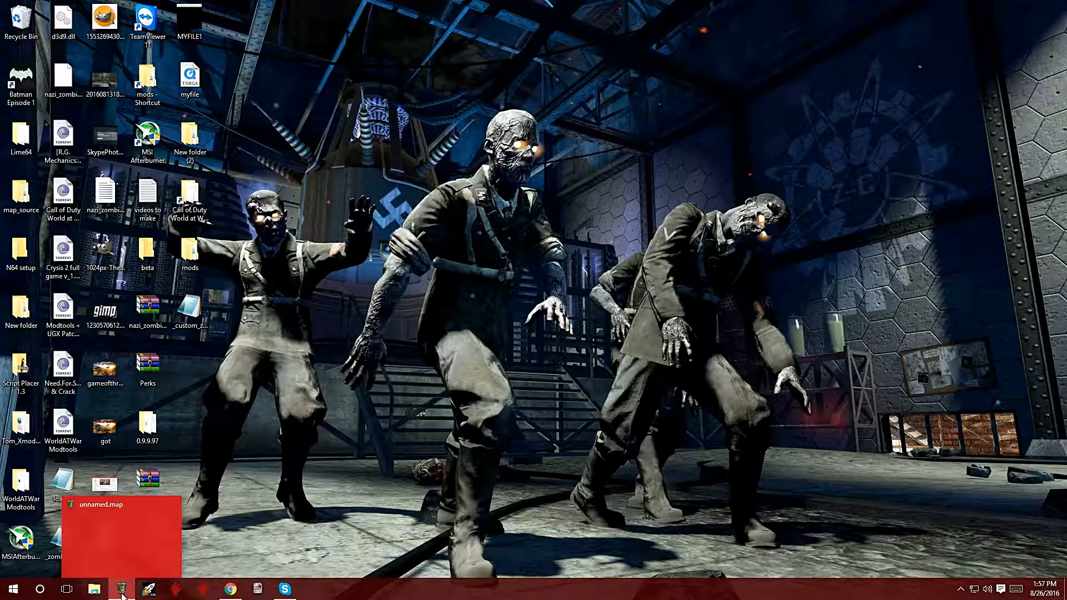
left_click(134, 535)
left_click(132, 542)
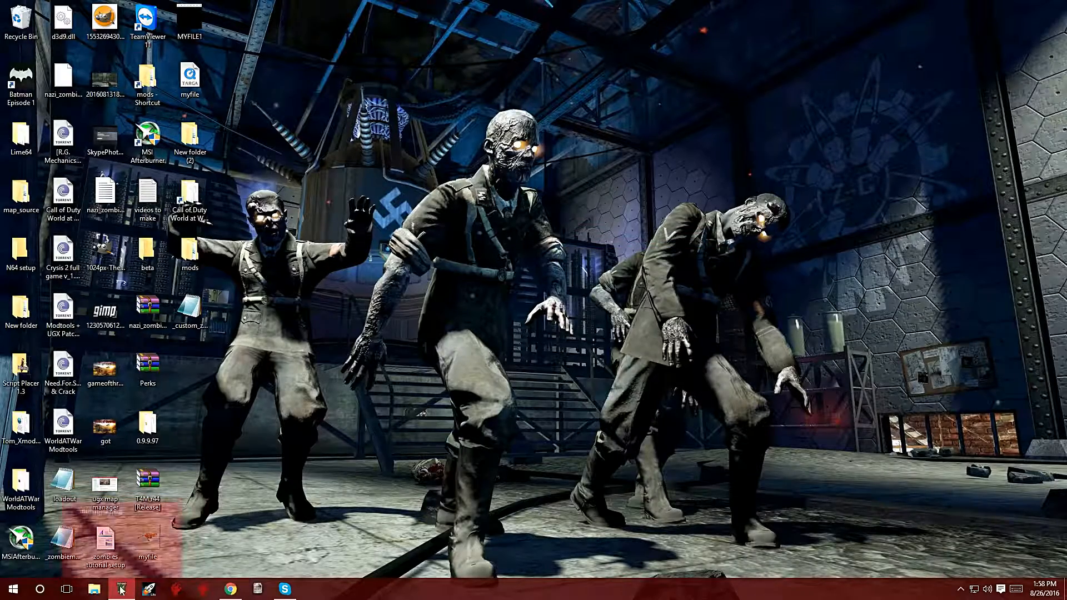
right_click(121, 587)
left_click(133, 569)
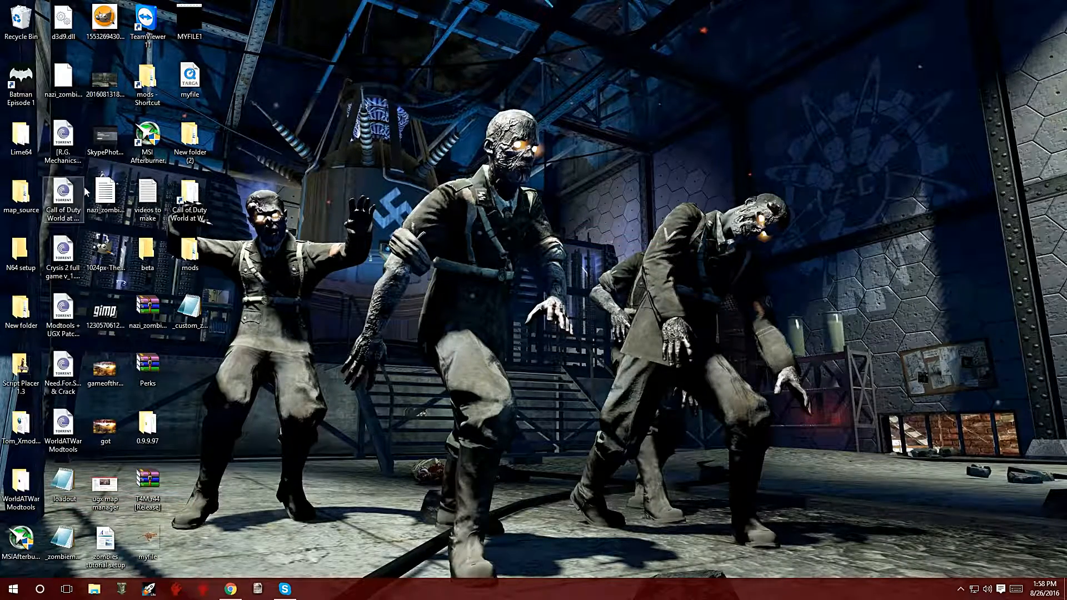
left_click(121, 589)
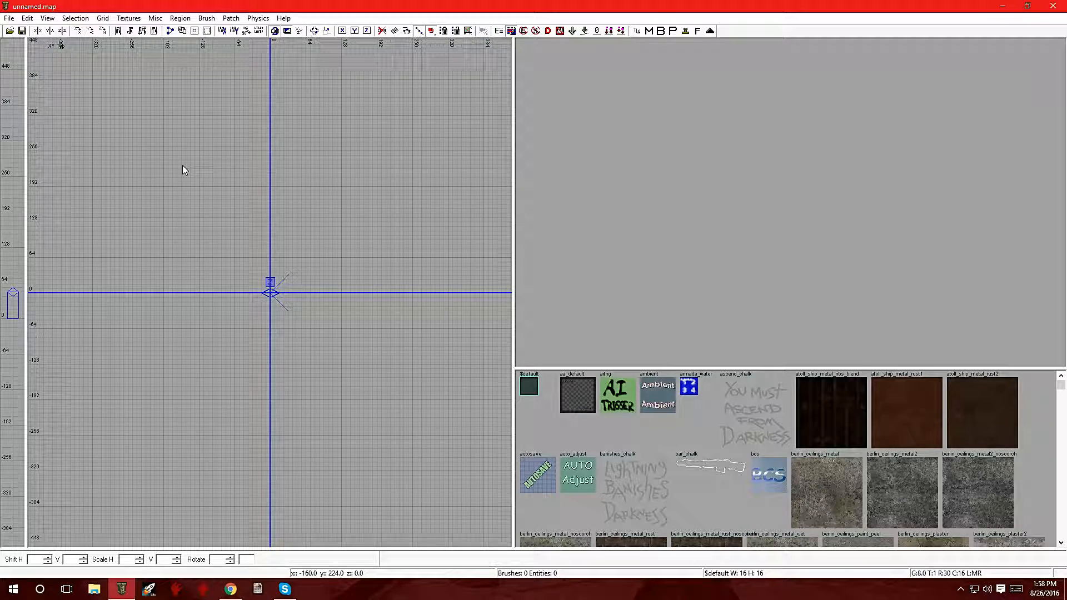
Step: Draw a rectangular brush about 512 by 416 units in the top view
mouse_move(127, 149)
left_mouse_down()
mouse_move(326, 325)
mouse_move(415, 383)
mouse_move(388, 420)
left_mouse_up()
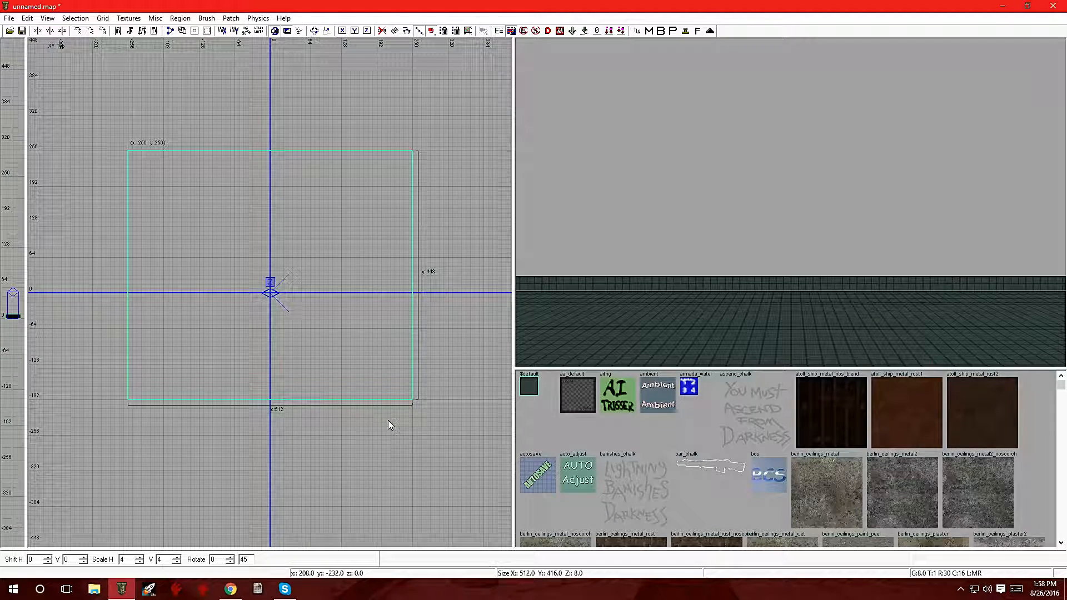
Step: Filter the texture browser by usage to show only floor textures
left_click(128, 19)
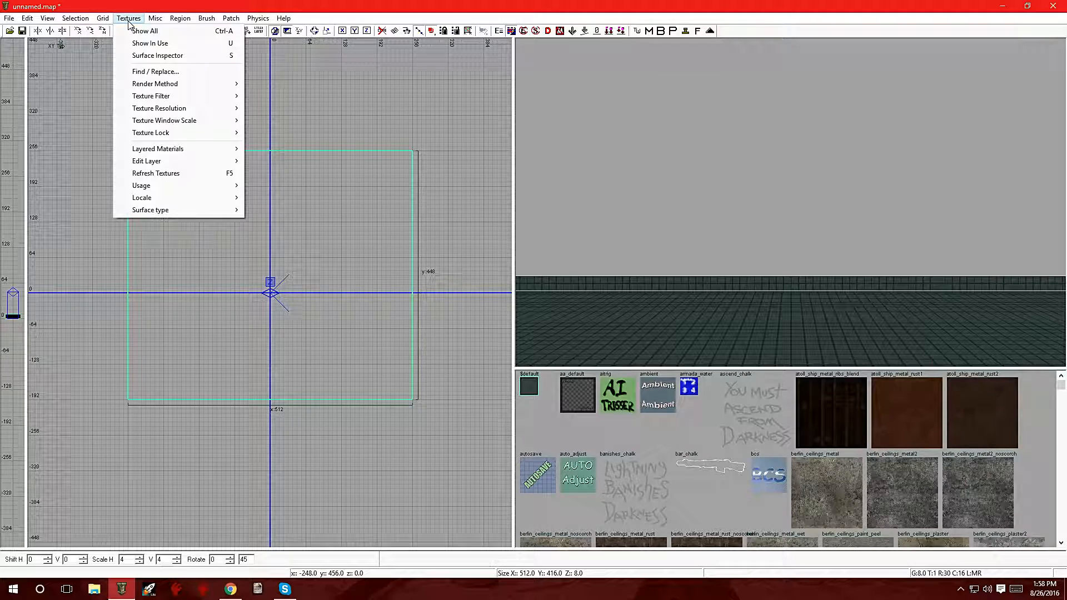
mouse_move(216, 189)
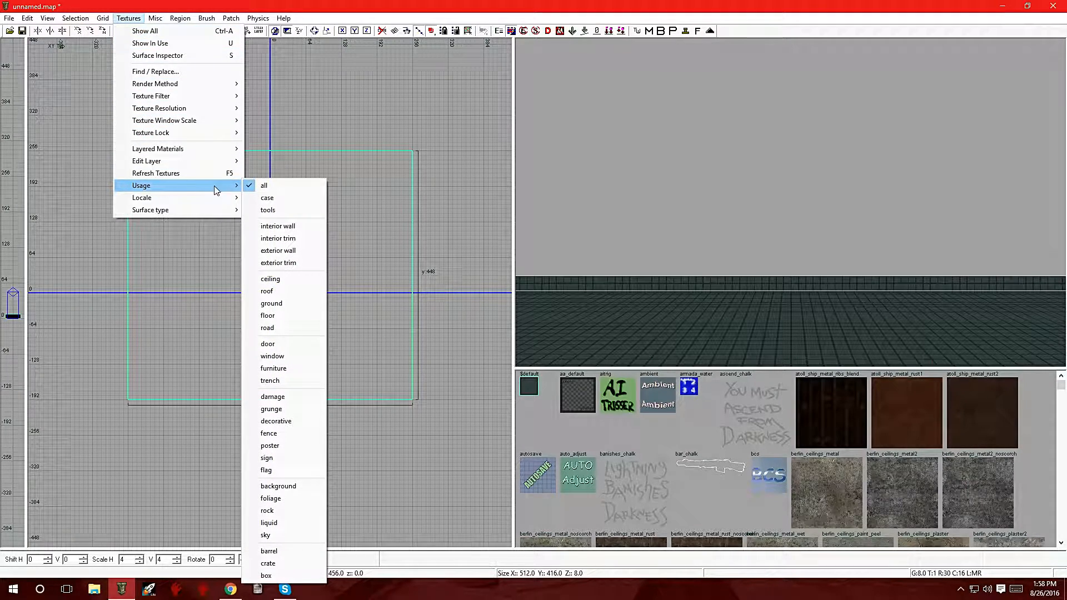
left_click(282, 316)
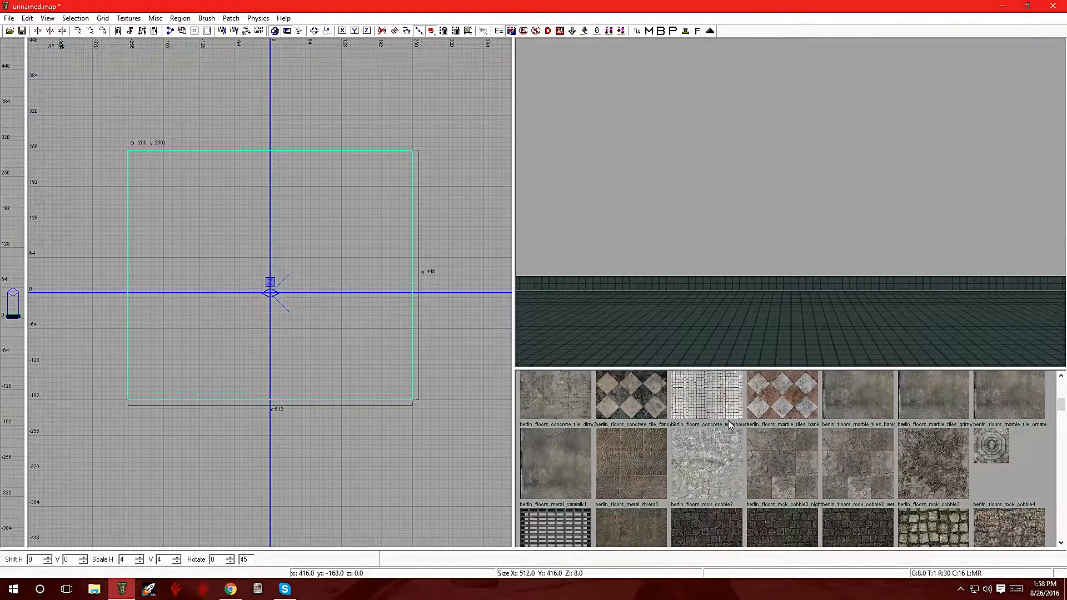
Step: Apply the berlin_floors_concrete_tile4 texture to the selected brush
scroll(728, 420, "down", 2)
scroll(728, 420, "up", 3)
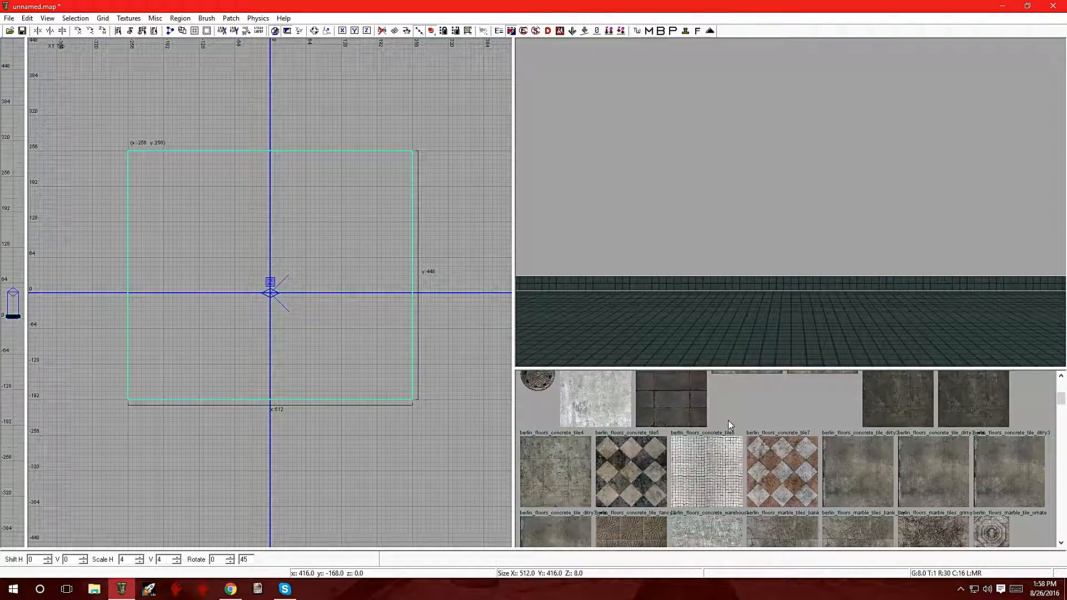
scroll(625, 445, "down", 5)
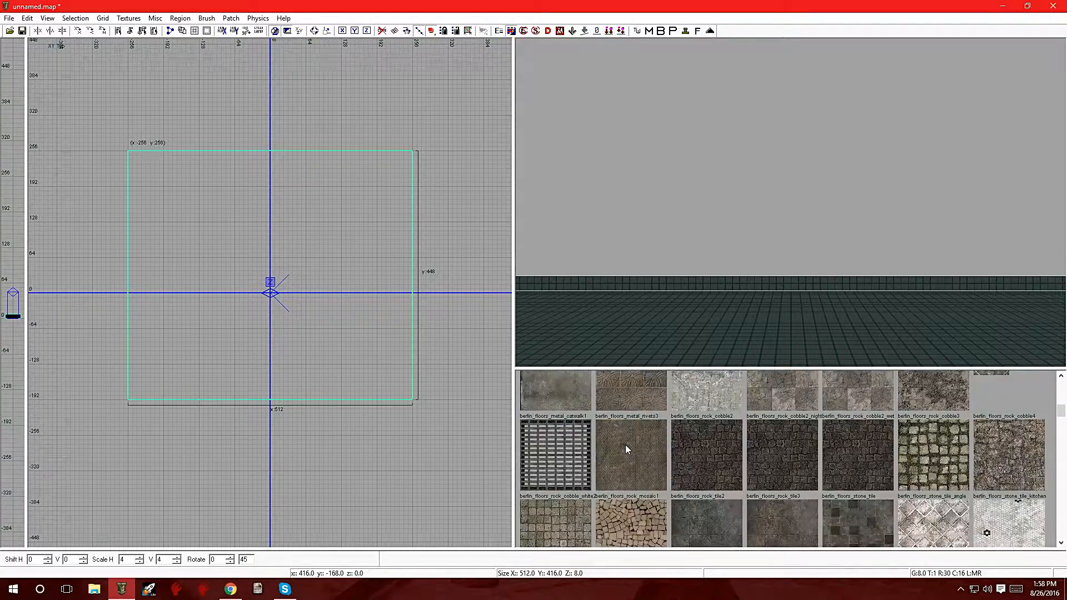
scroll(625, 444, "up", 3)
scroll(625, 444, "down", 2)
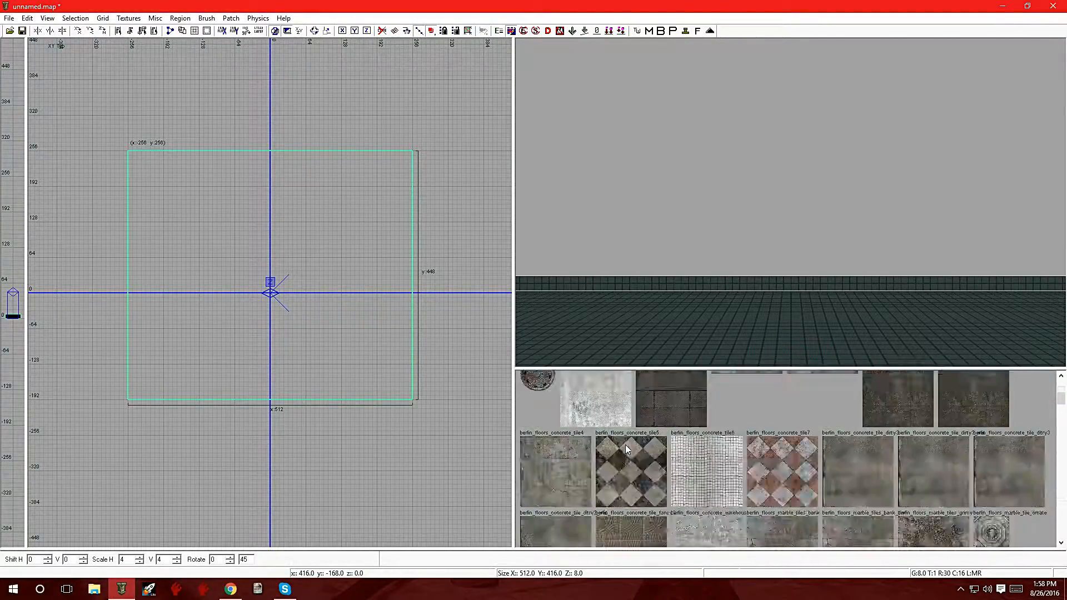
scroll(625, 444, "up", 1)
scroll(625, 445, "down", 2)
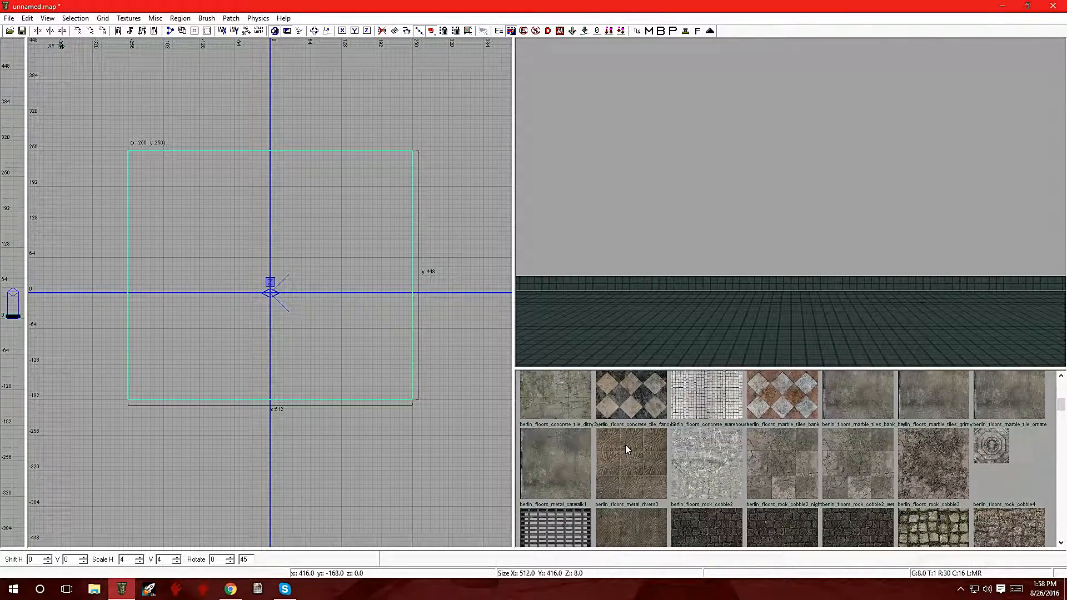
scroll(625, 445, "up", 1)
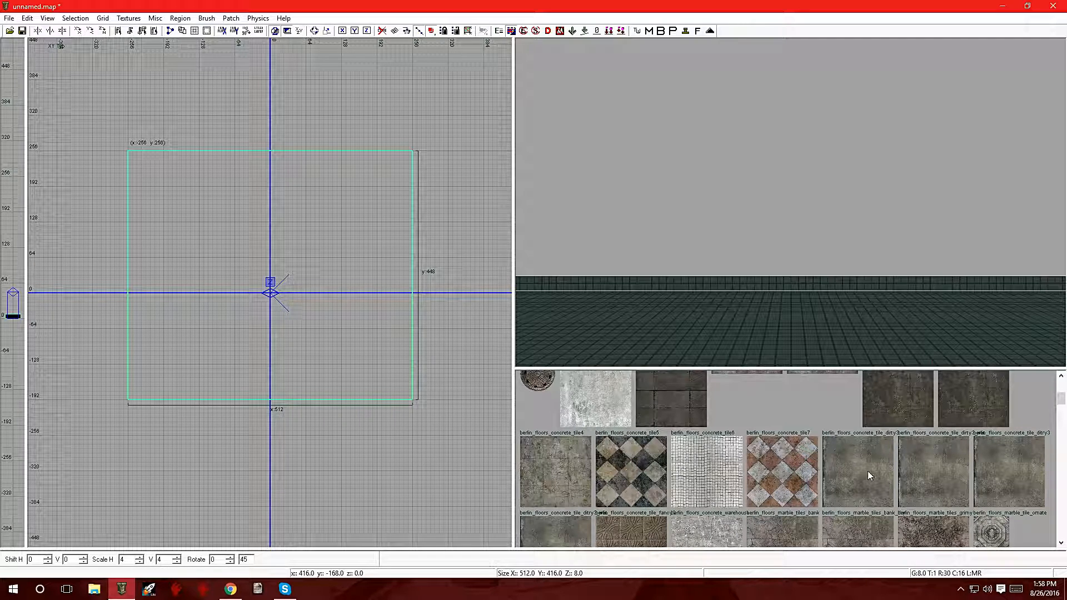
scroll(954, 472, "down", 3)
scroll(950, 470, "up", 5)
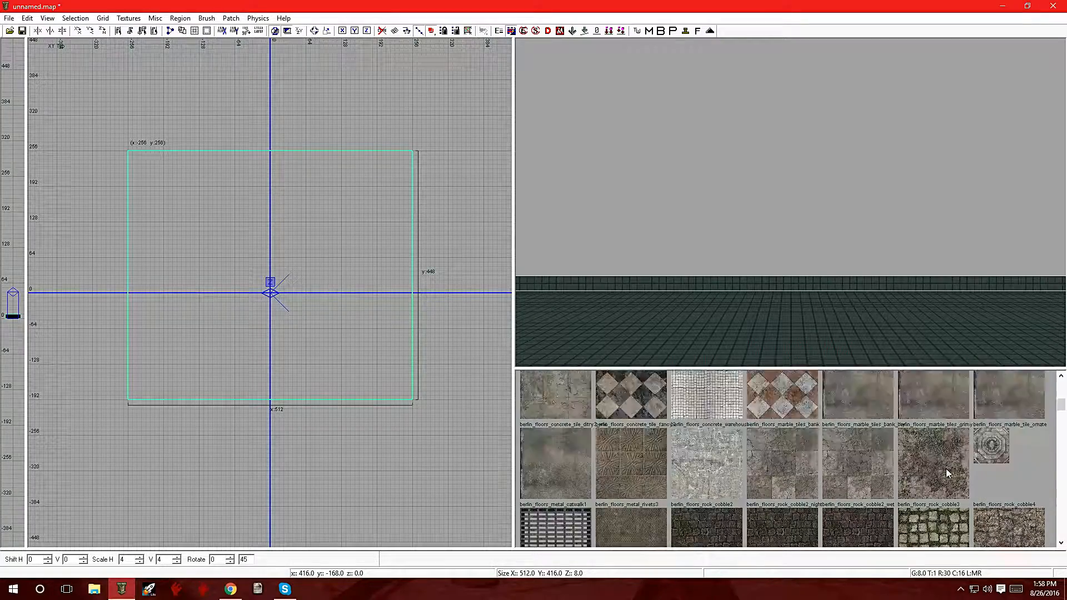
scroll(947, 472, "down", 1)
scroll(947, 473, "down", 2)
scroll(947, 473, "up", 3)
scroll(947, 473, "down", 4)
scroll(948, 473, "up", 3)
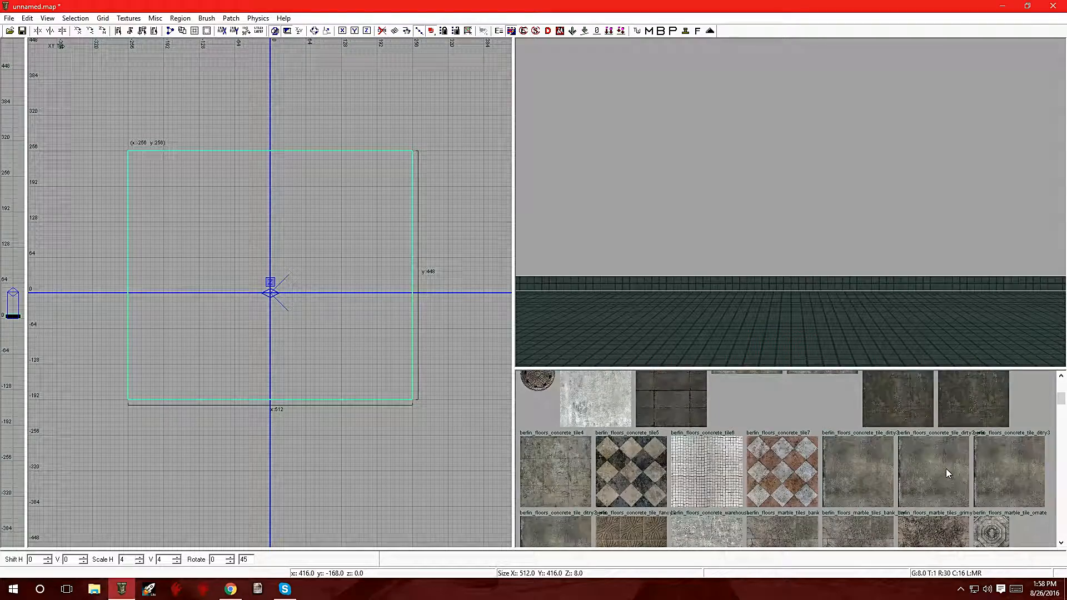
left_click(542, 458)
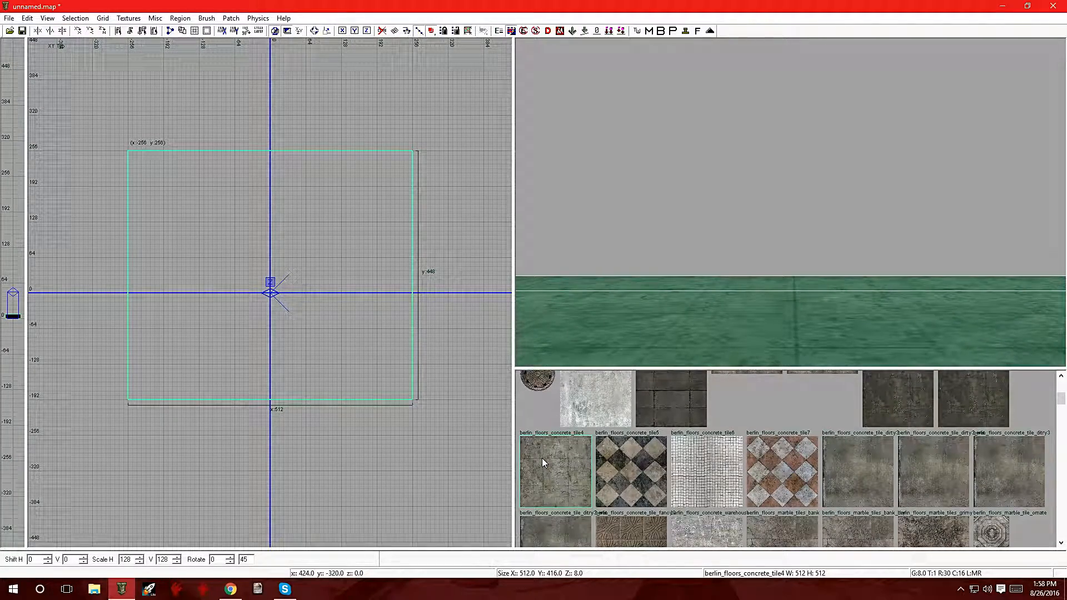
Step: Convert the floor brush into a simple terrain patch with width and height density 20
mouse_move(829, 269)
right_mouse_down()
mouse_move(812, 303)
mouse_move(825, 344)
mouse_move(800, 333)
mouse_move(801, 261)
mouse_move(800, 331)
mouse_move(781, 328)
mouse_move(778, 295)
mouse_move(806, 289)
mouse_move(781, 297)
mouse_move(791, 255)
mouse_move(792, 306)
mouse_move(828, 265)
right_mouse_up()
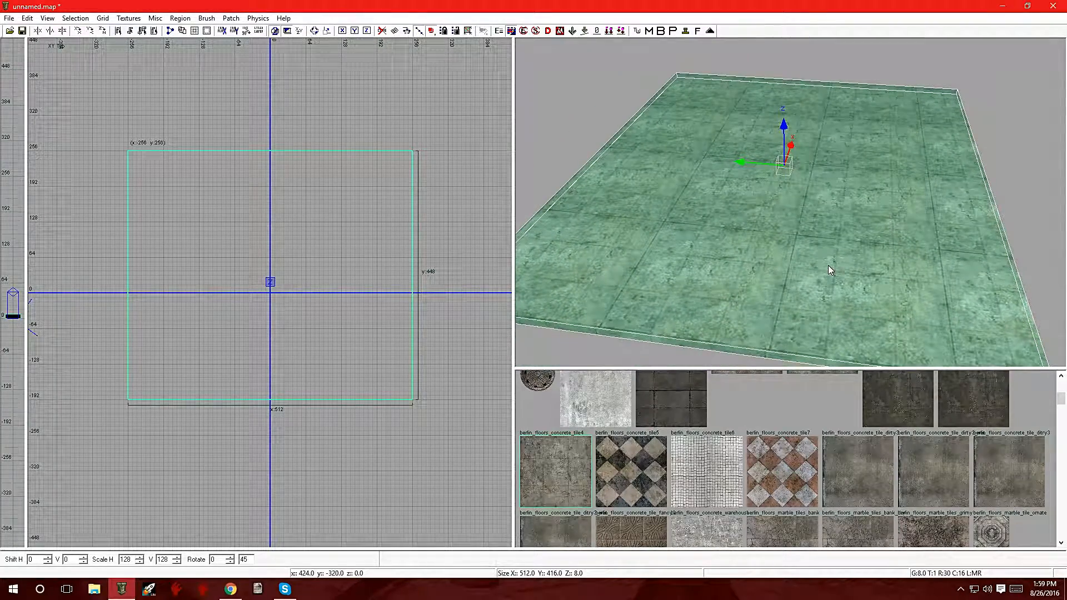
key("Escape")
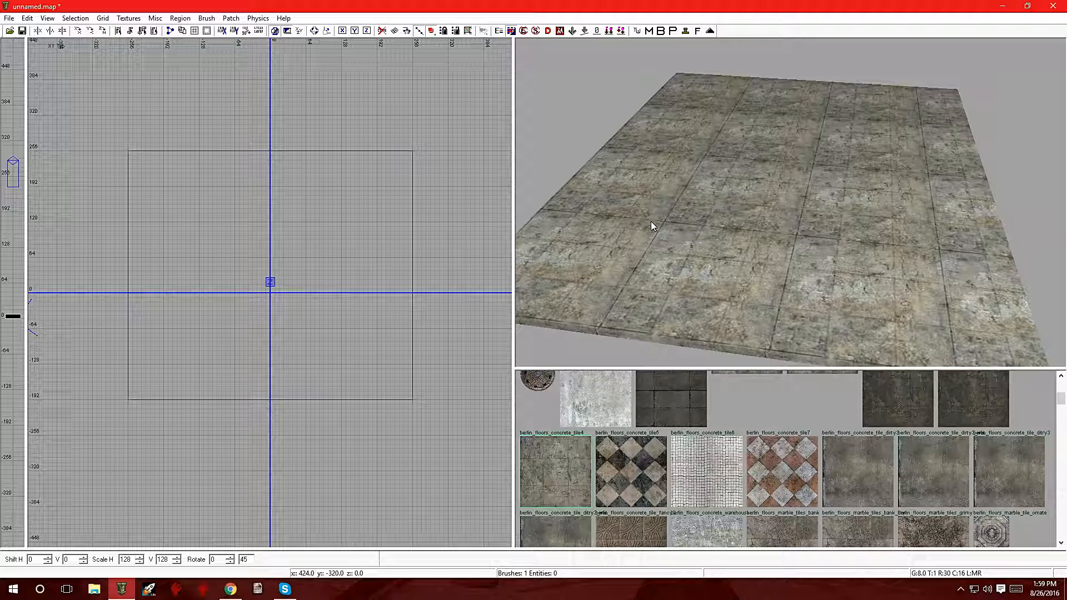
left_click(706, 162, "shift")
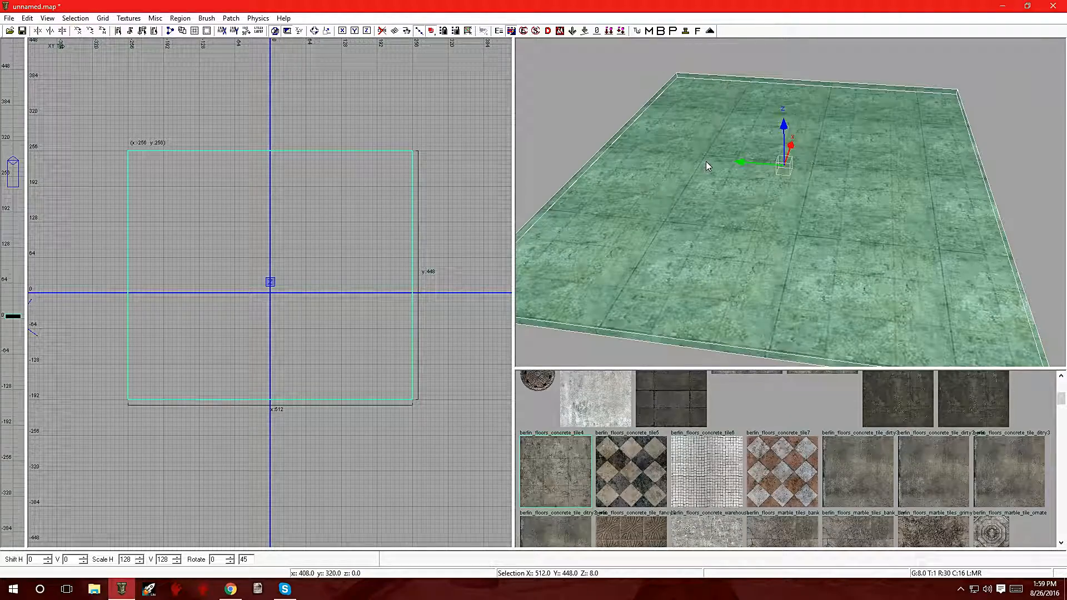
left_click(230, 18)
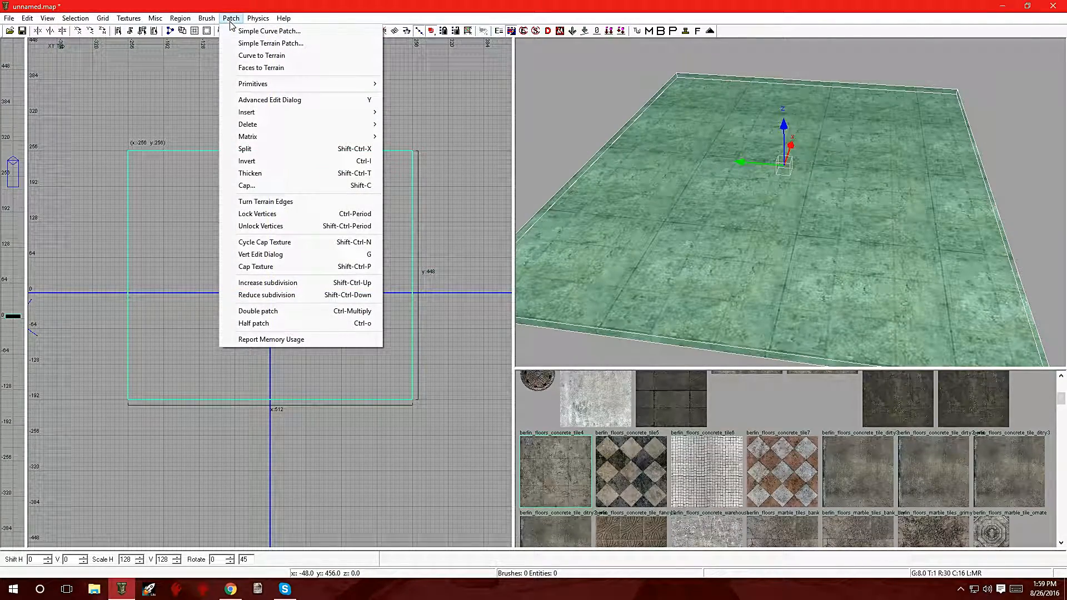
left_click(251, 48)
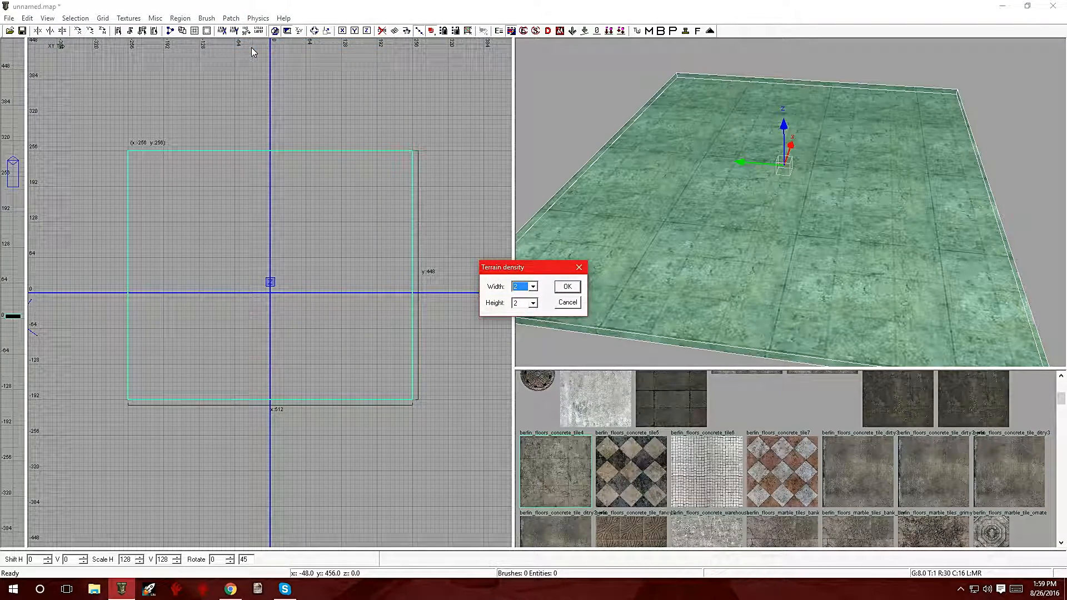
left_click_drag(517, 269, 341, 454)
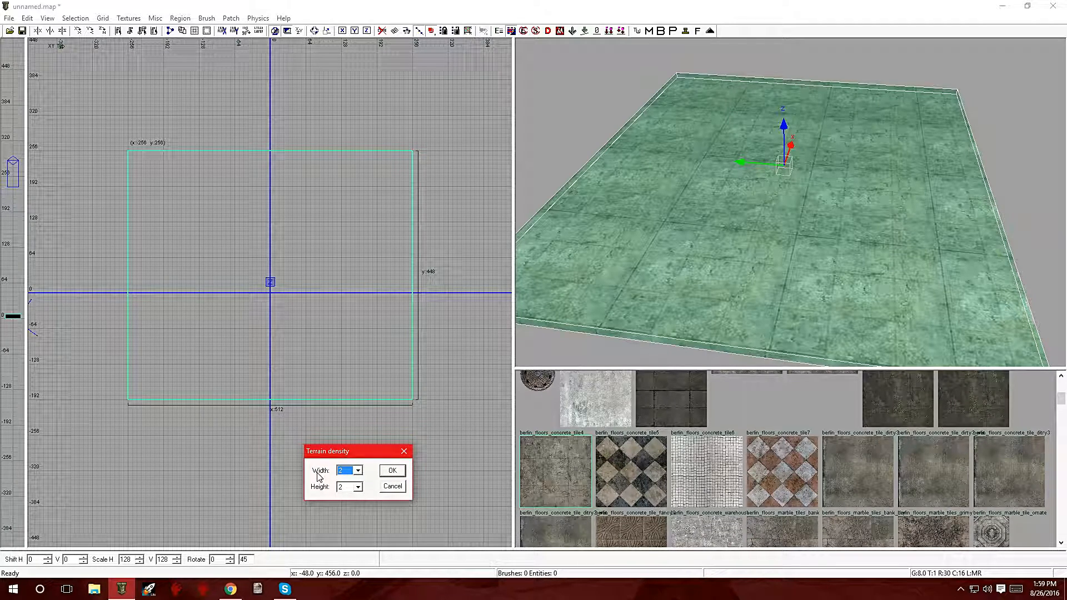
left_click(359, 471)
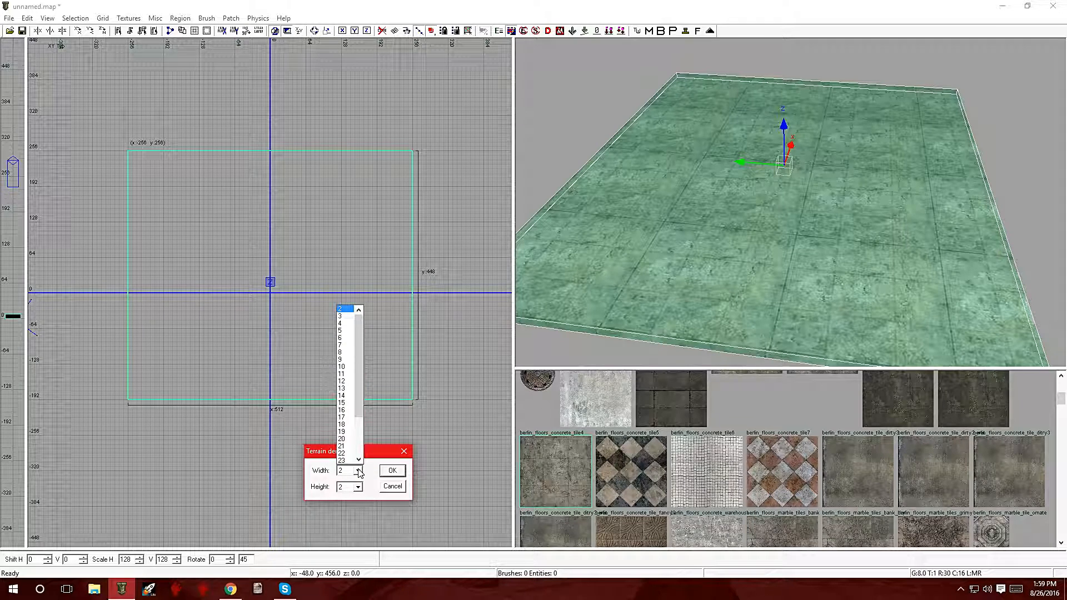
scroll(347, 383, "down", 3)
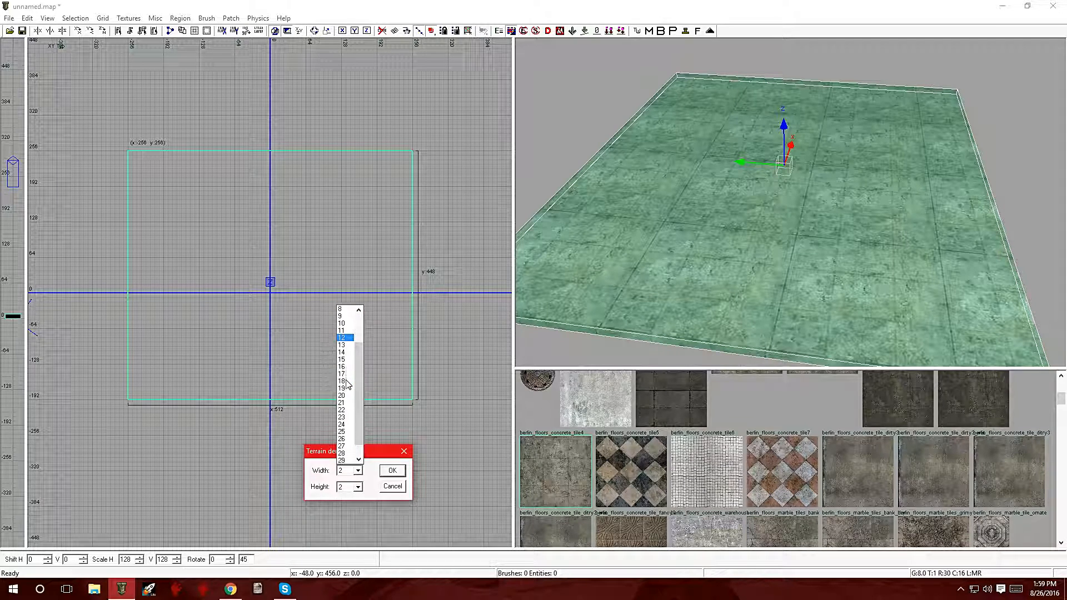
left_click(353, 408)
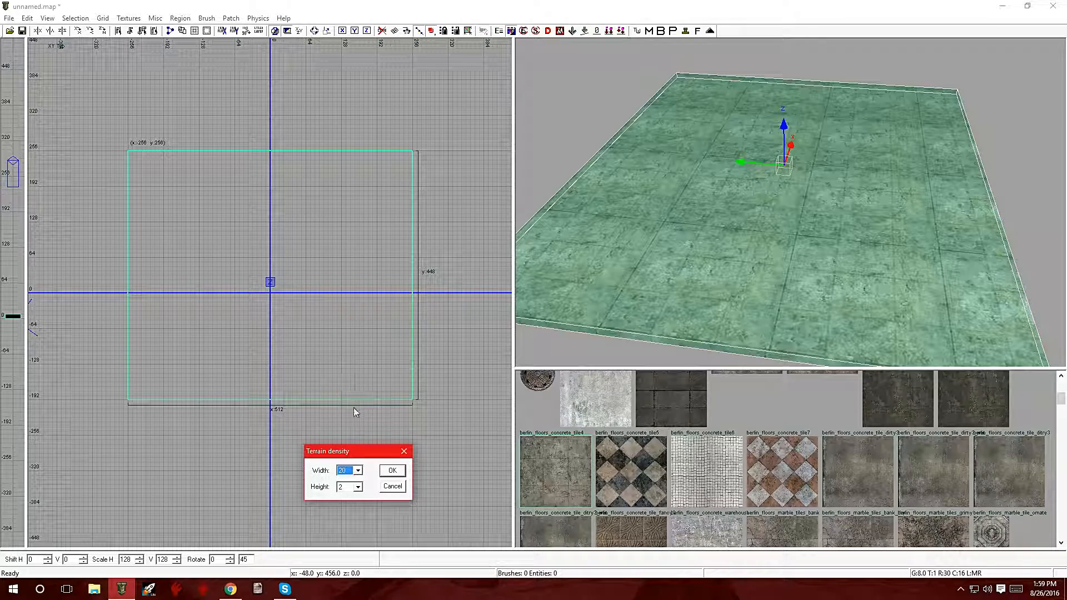
left_click(359, 487)
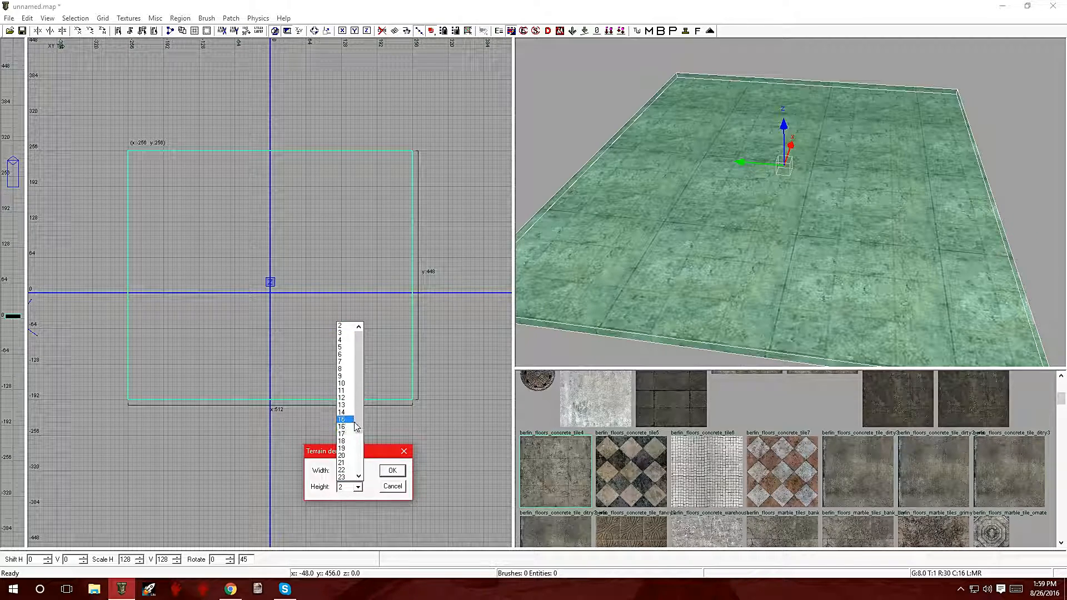
left_click(348, 455)
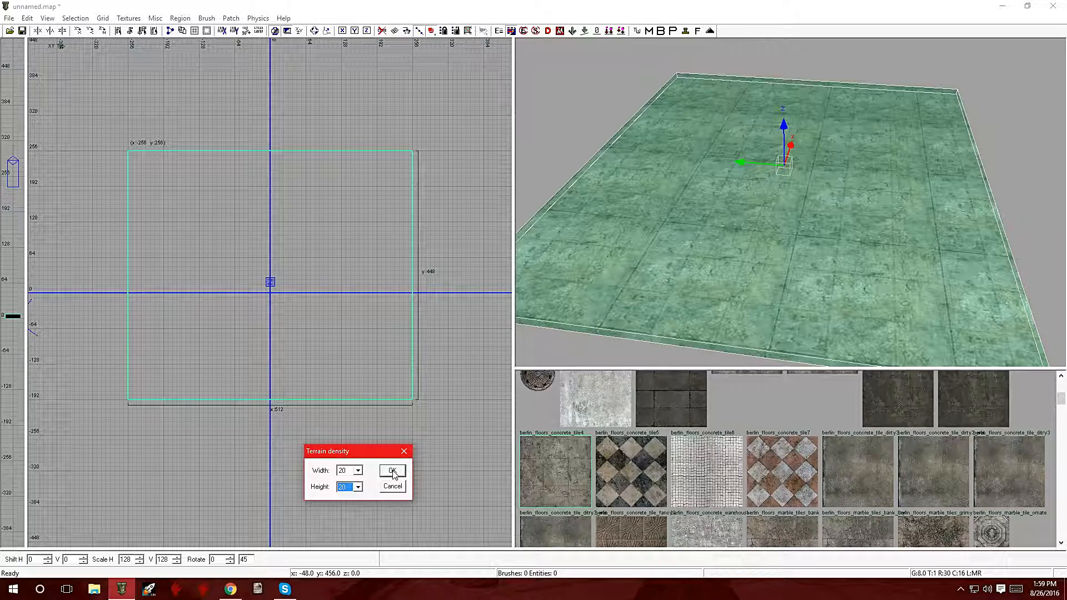
left_click(392, 471)
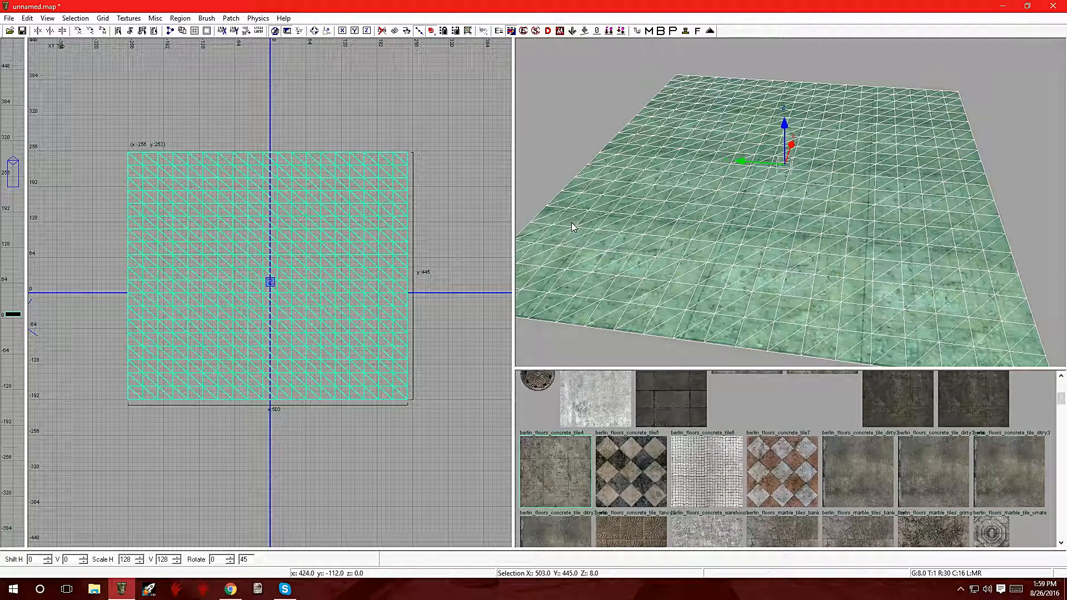
Step: Enter vertex editing on the terrain patch and select several groups of vertices
key("v")
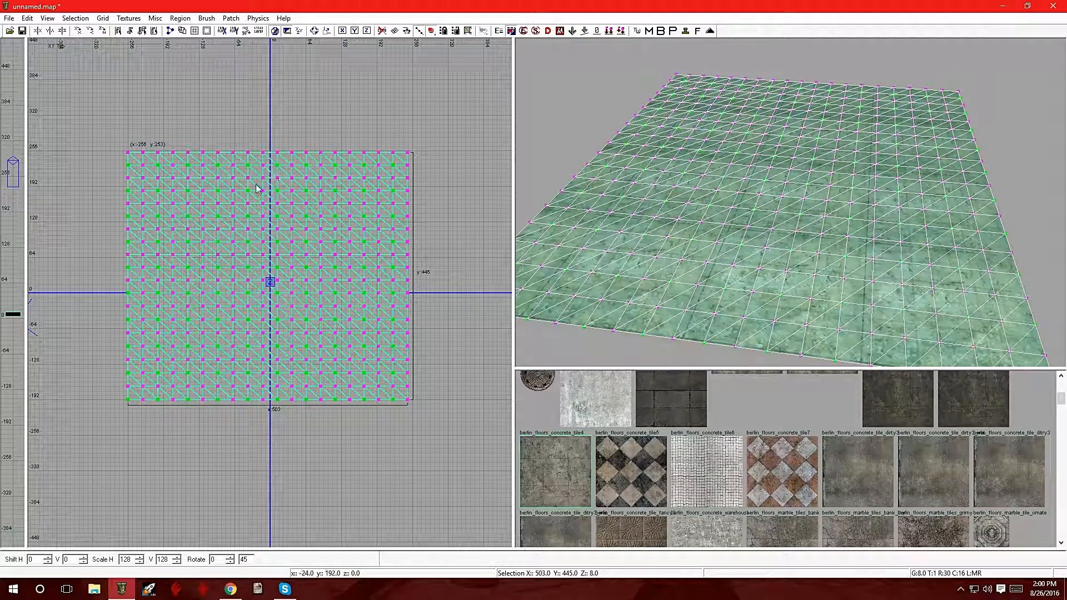
left_click_drag(114, 141, 190, 225)
left_click_drag(181, 268, 226, 324)
left_click_drag(297, 299, 355, 366)
left_click_drag(344, 220, 384, 260)
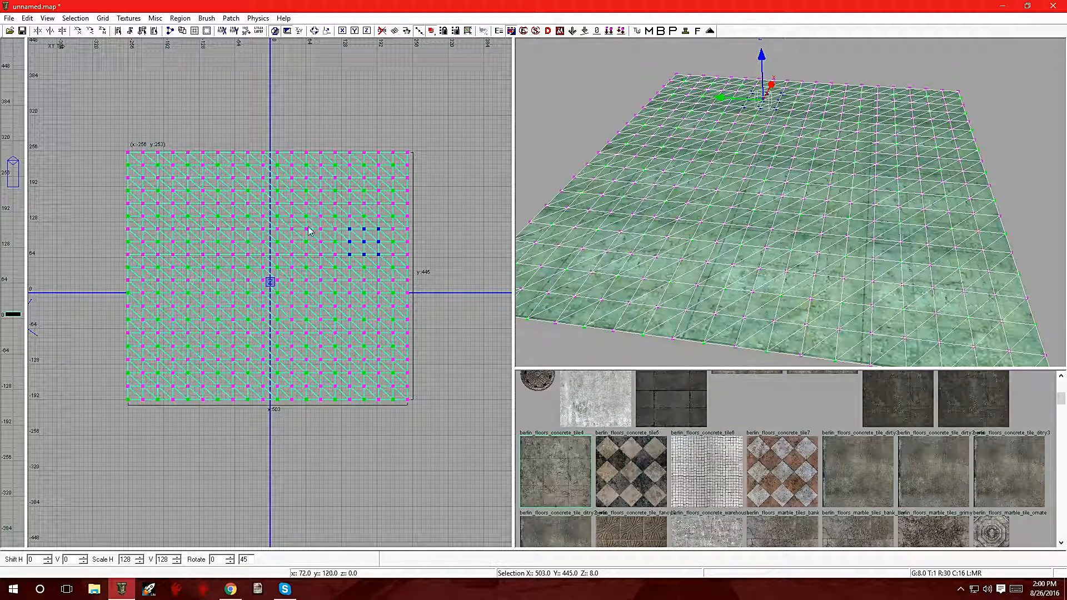
left_click(276, 139)
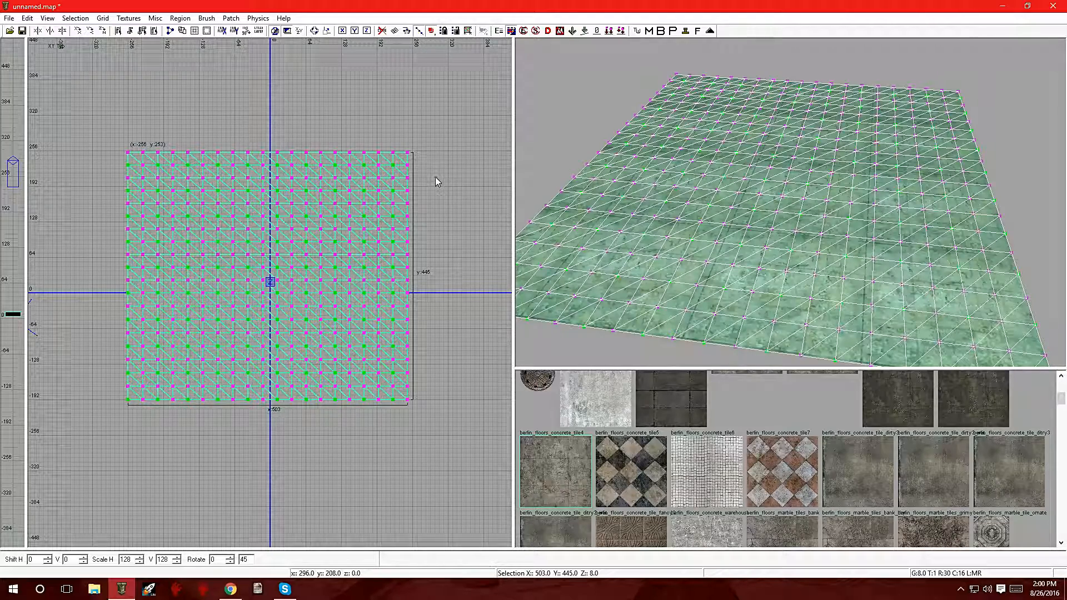
key("Escape")
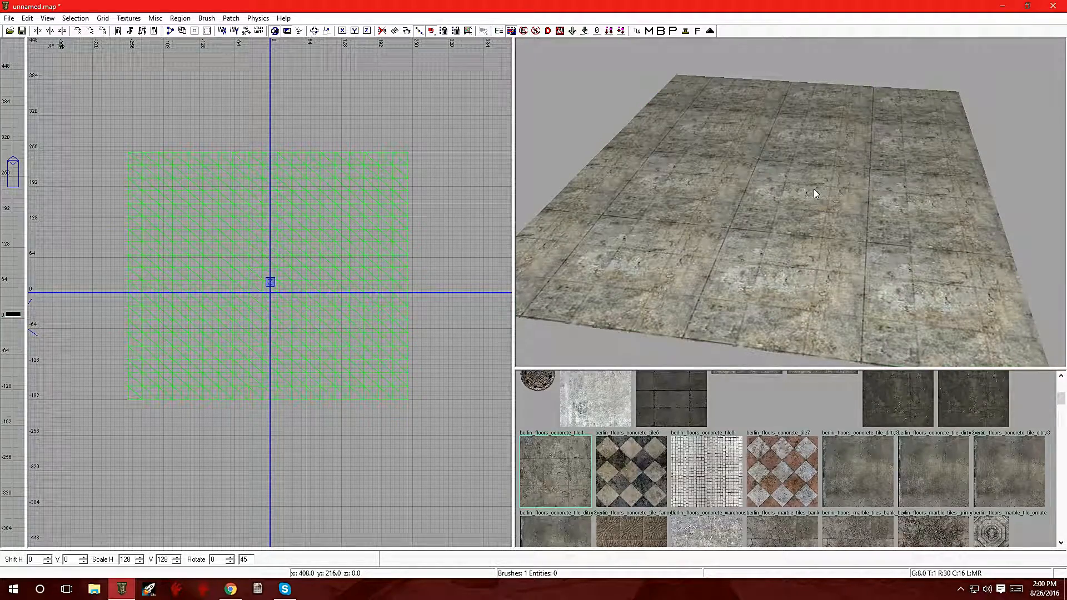
Step: Select the terrain patch and duplicate it
left_click(814, 190, "shift")
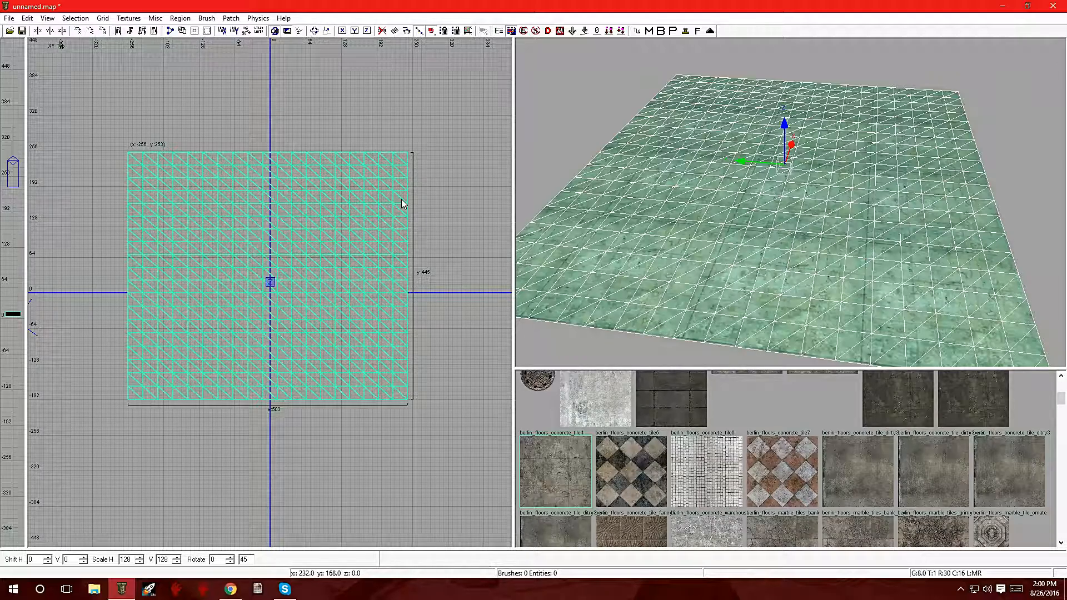
key("space")
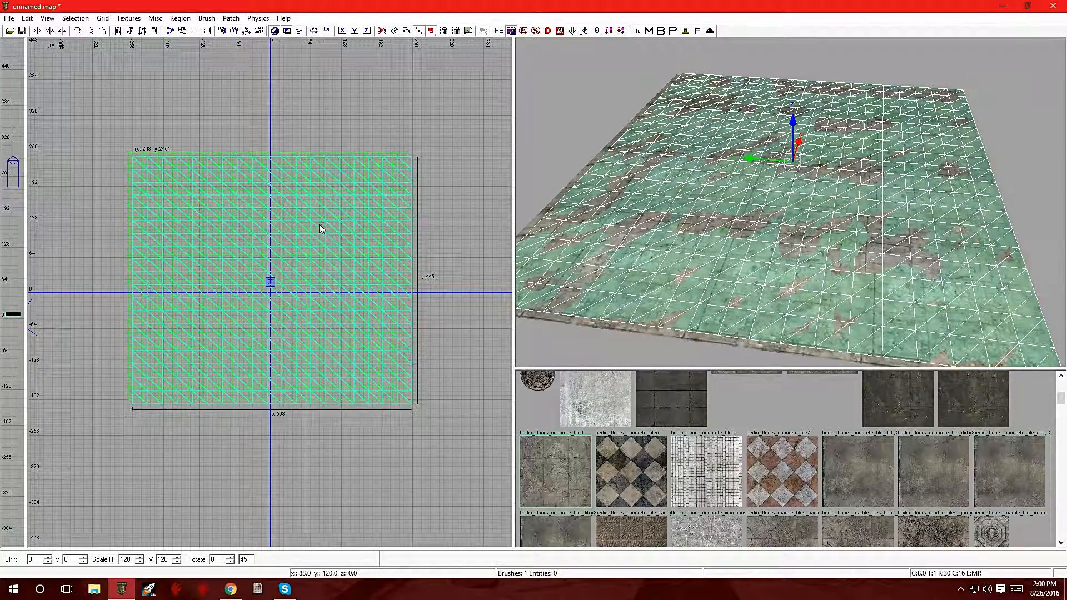
Step: Align the duplicated patch exactly over the original patch and reselect the top patch in the 3D view
mouse_move(319, 227)
left_mouse_down()
mouse_move(341, 313)
mouse_move(315, 262)
mouse_move(313, 220)
left_mouse_up()
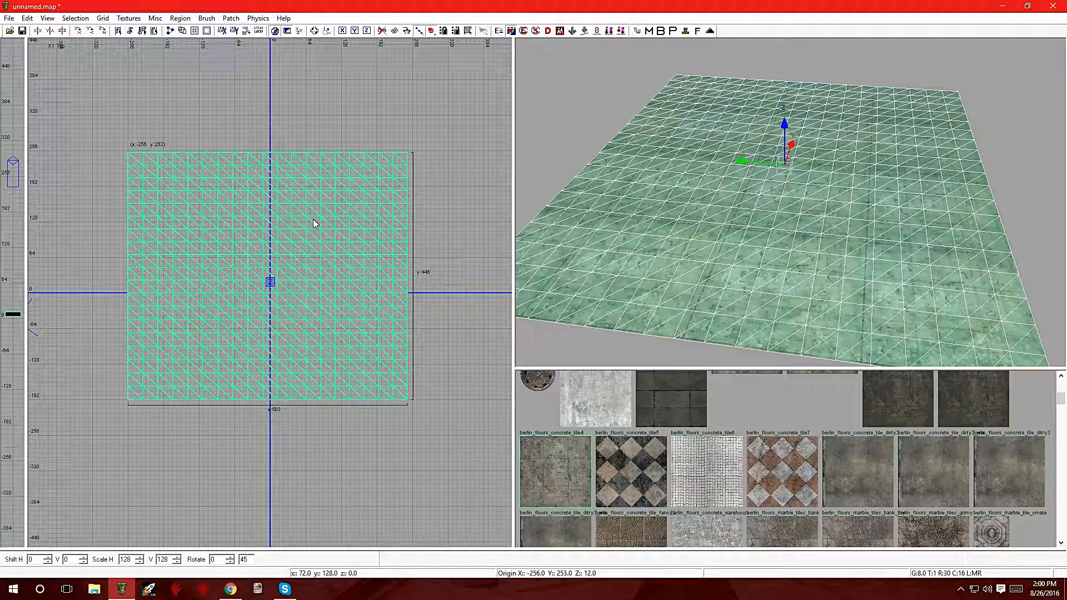
key("Escape")
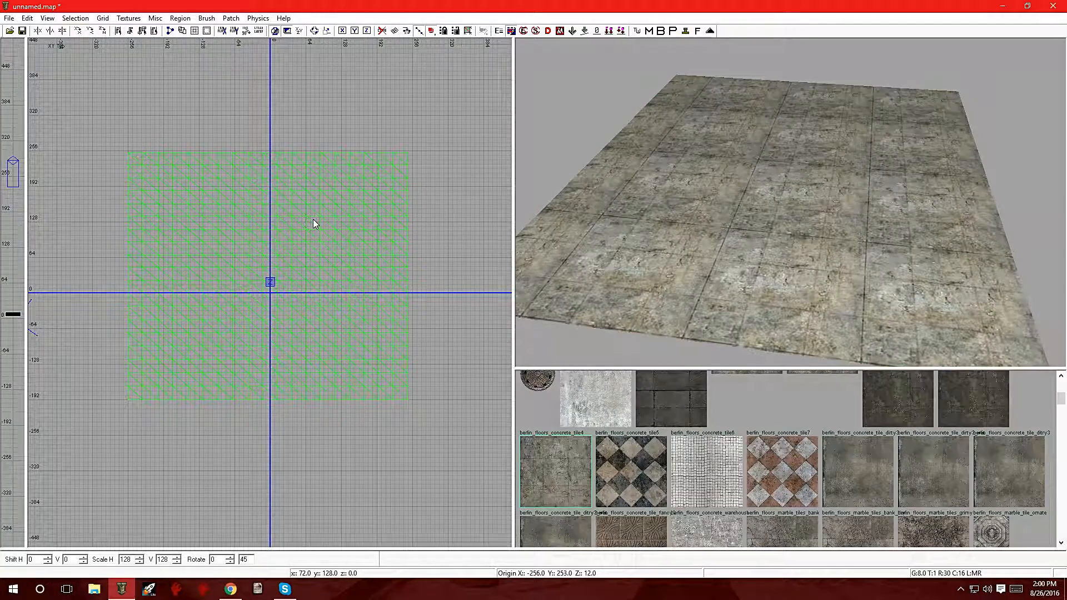
left_click(589, 229, "shift")
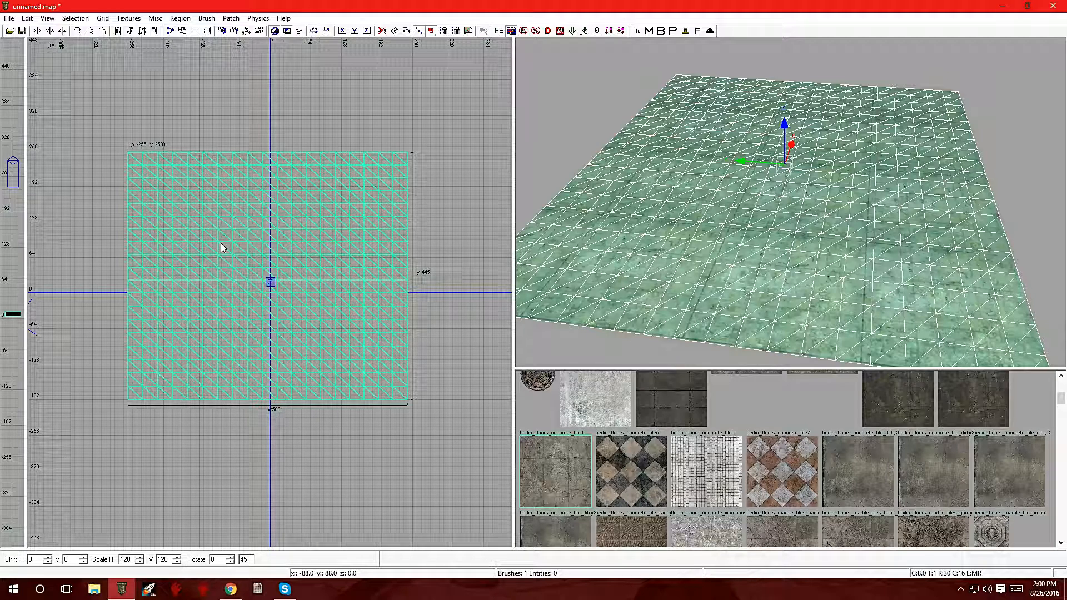
right_click(697, 238)
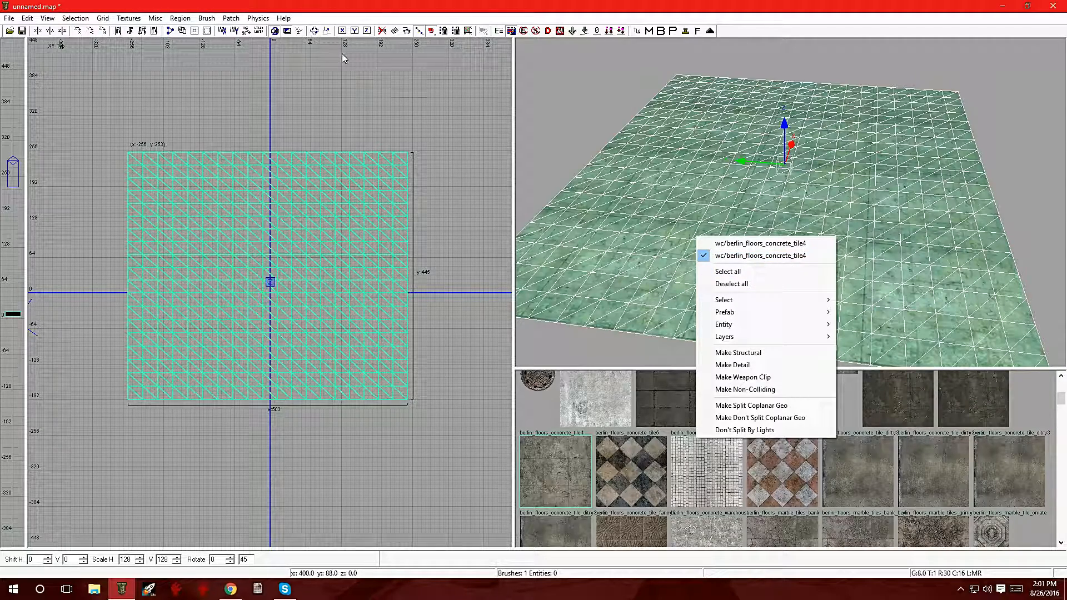
Step: Set the texture usage filter to all
left_click(129, 18)
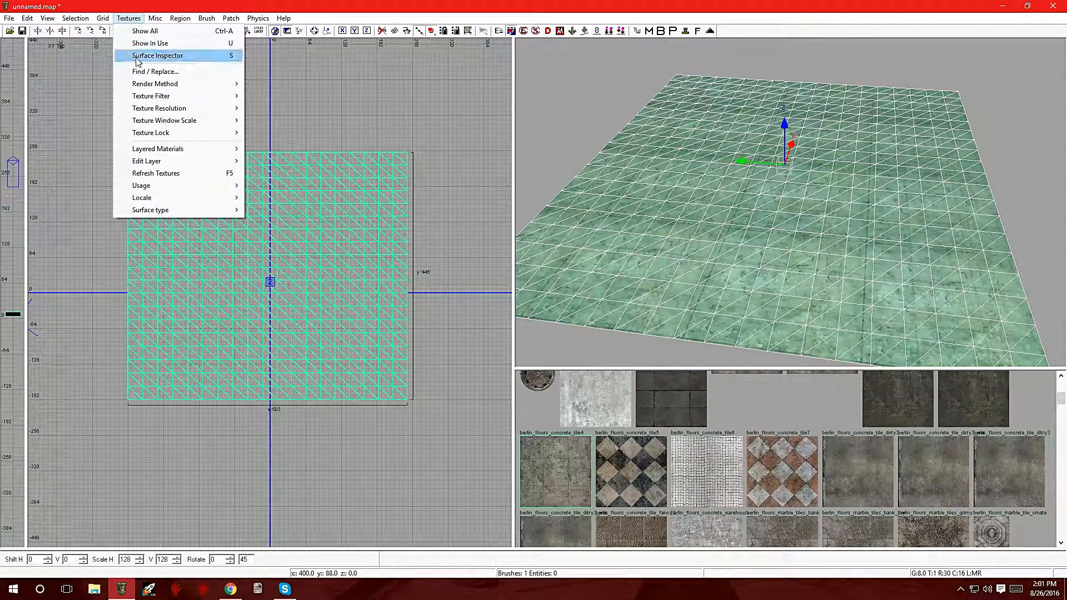
mouse_move(159, 186)
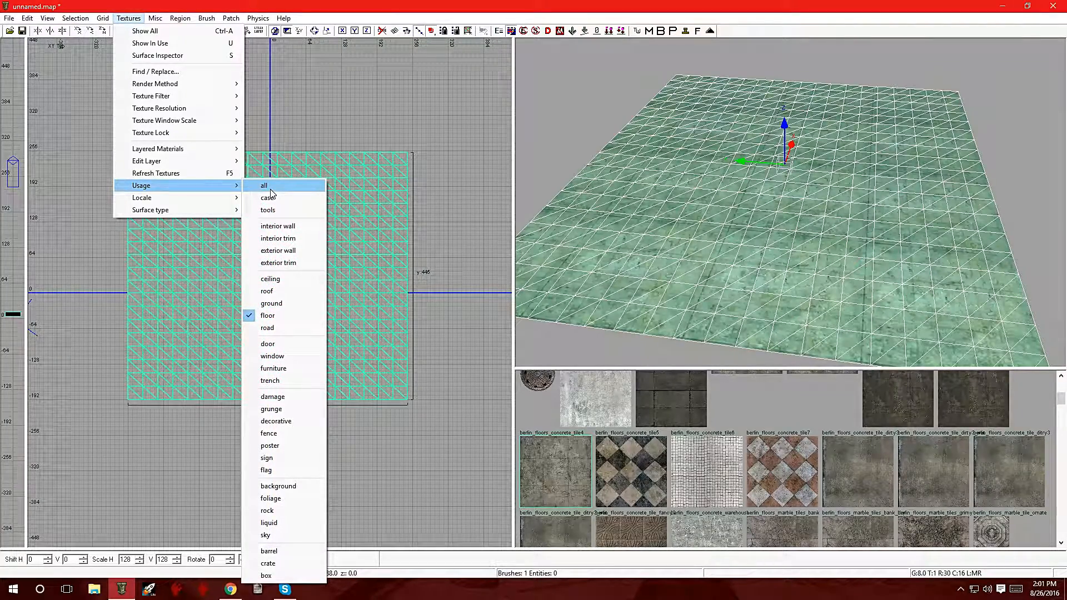
left_click(271, 190)
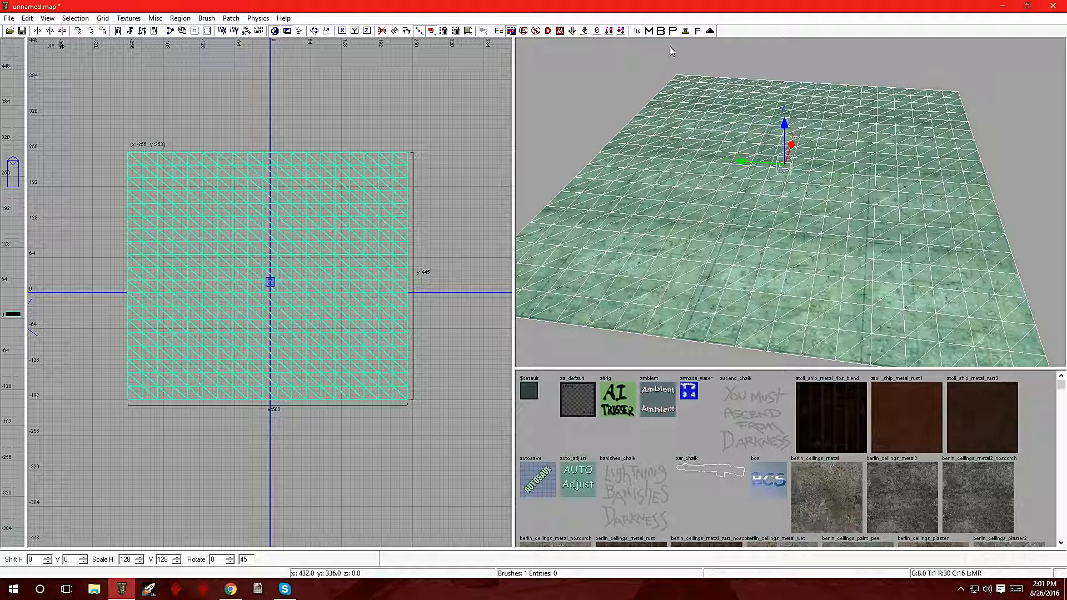
Step: Search the textures for blend and apply berlin_foliage_ivy1_blend7 to the selected top patch
left_click(698, 32)
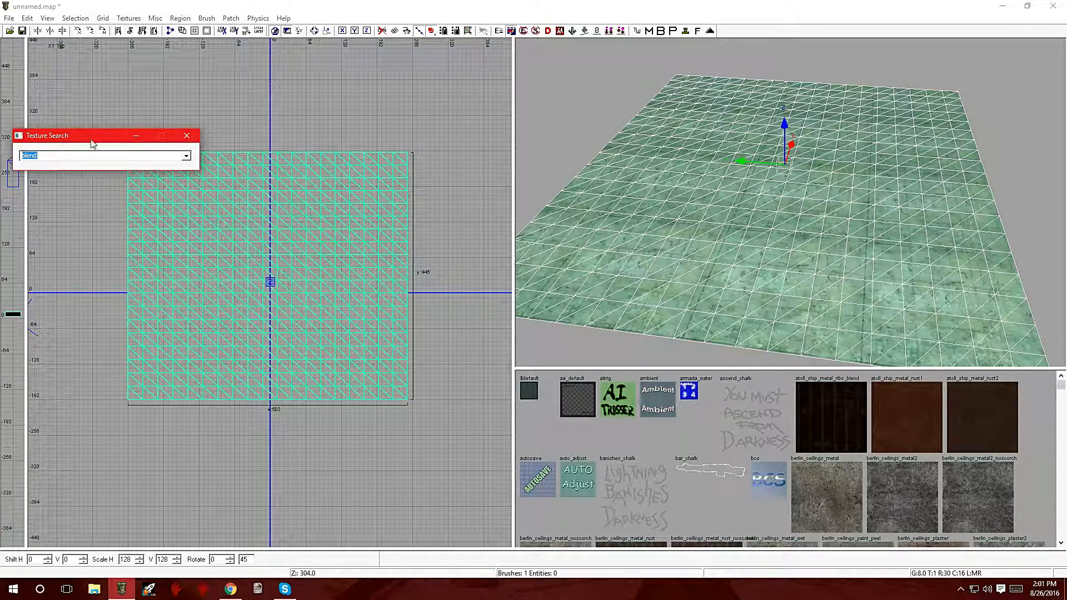
left_click_drag(85, 138, 374, 481)
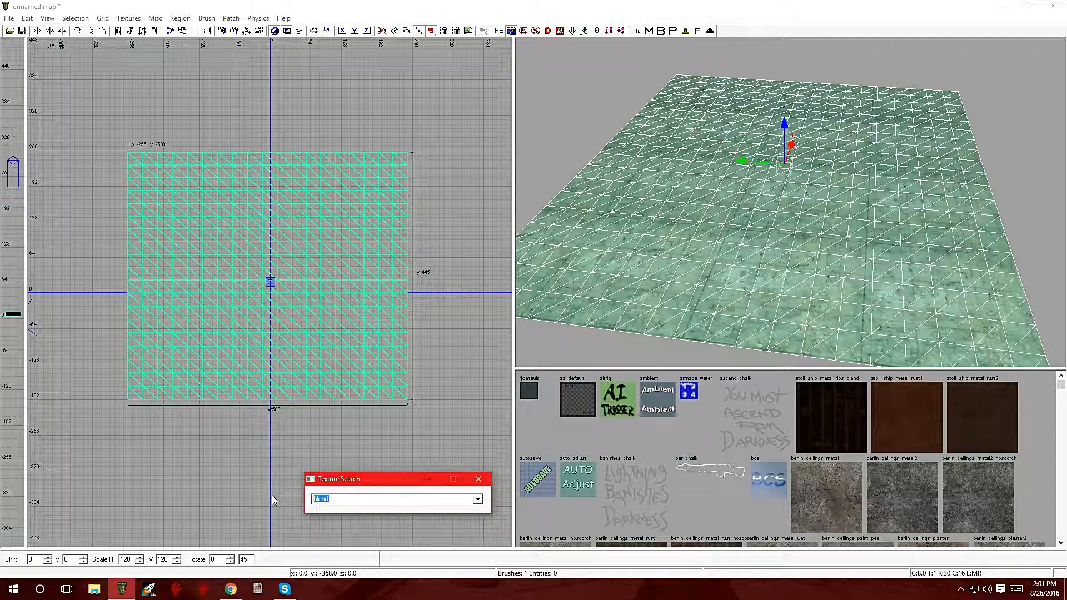
key("Return")
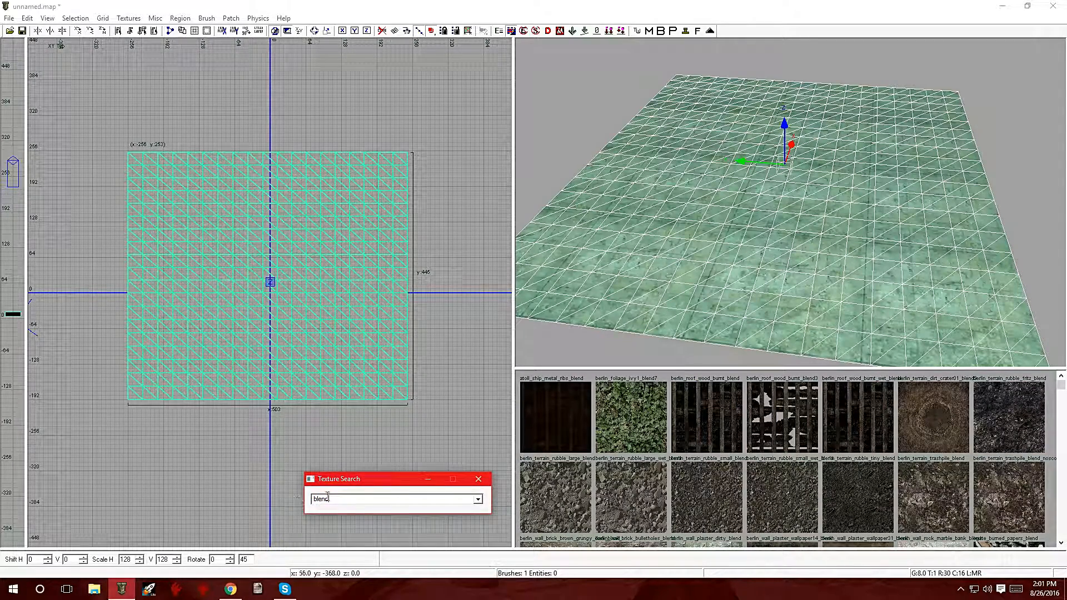
scroll(832, 470, "down", 10)
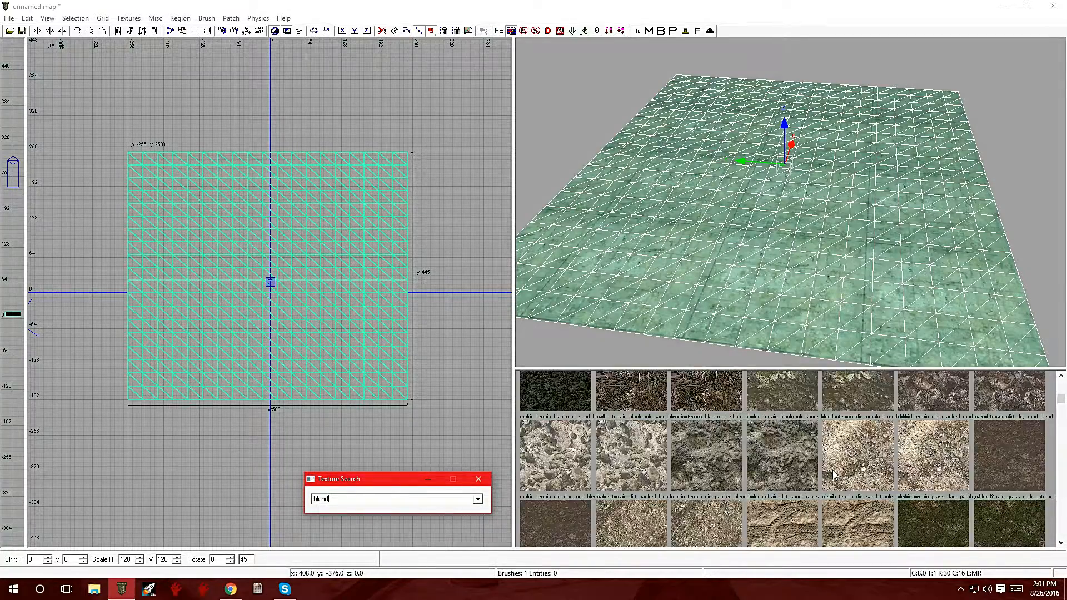
scroll(833, 470, "down", 8)
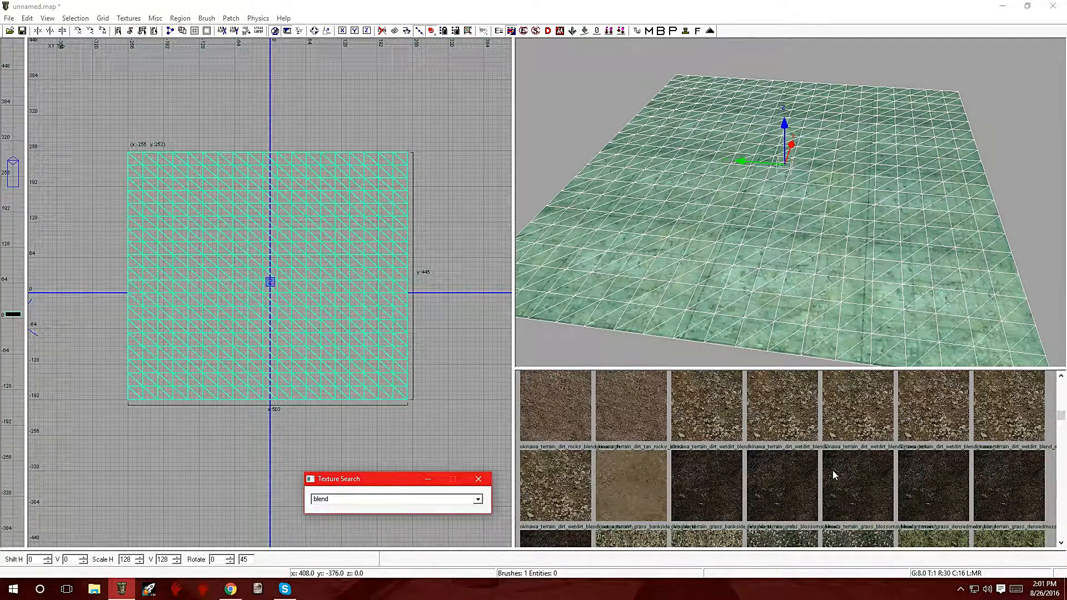
scroll(832, 474, "down", 8)
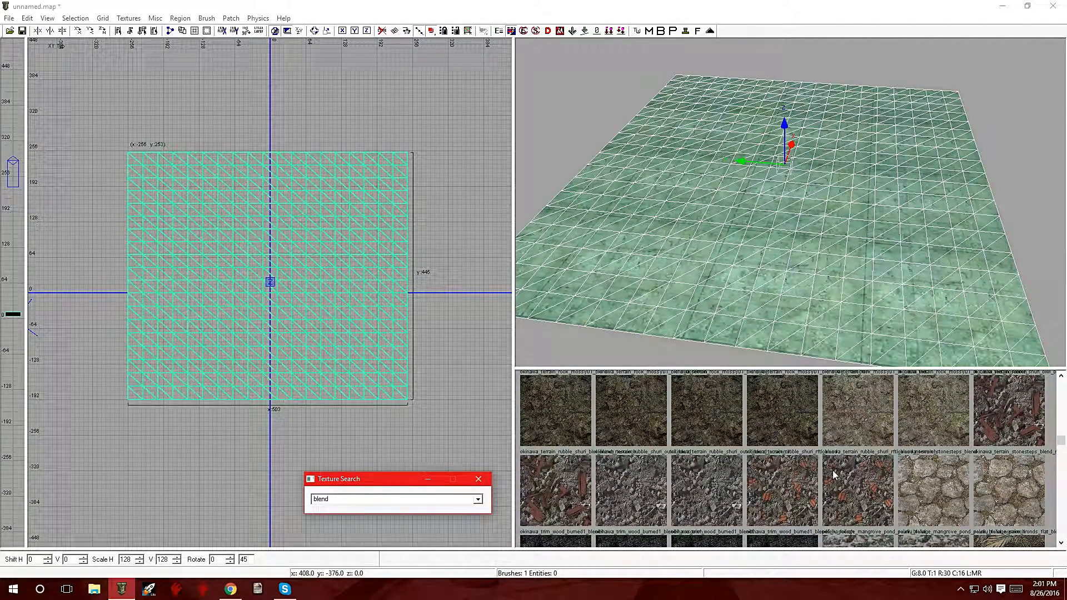
scroll(833, 474, "down", 3)
scroll(833, 474, "up", 3)
scroll(729, 471, "down", 3)
scroll(730, 471, "down", 4)
scroll(729, 472, "up", 4)
scroll(729, 471, "up", 5)
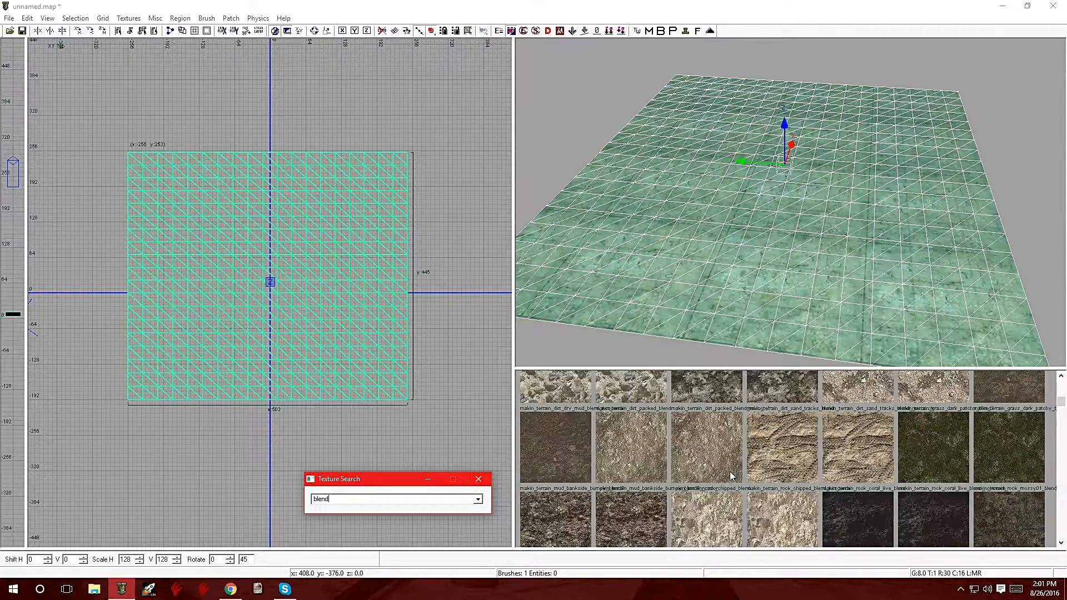
scroll(729, 471, "up", 3)
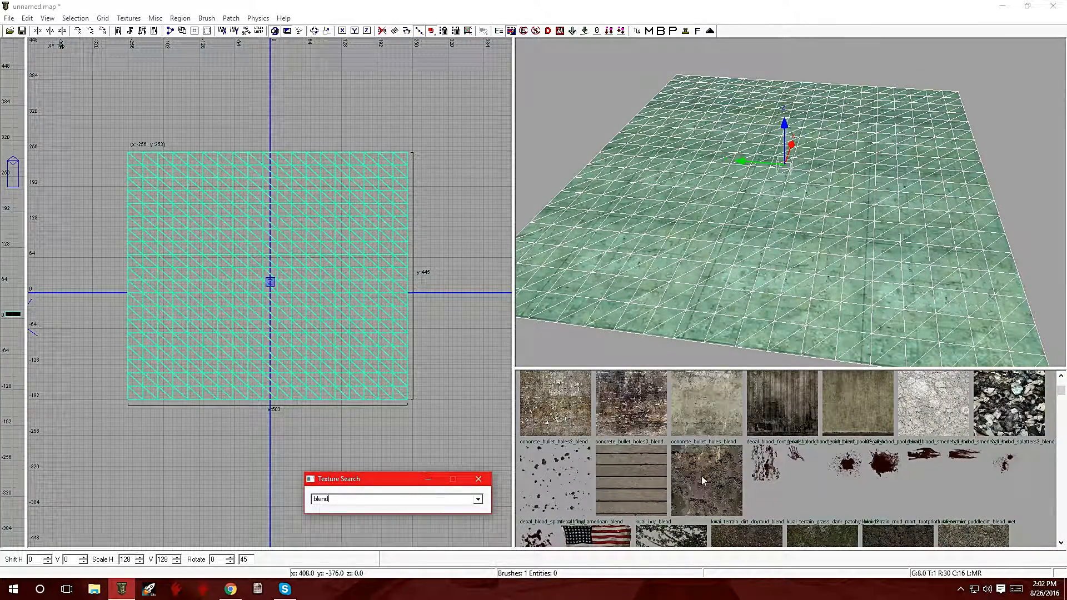
scroll(703, 480, "up", 3)
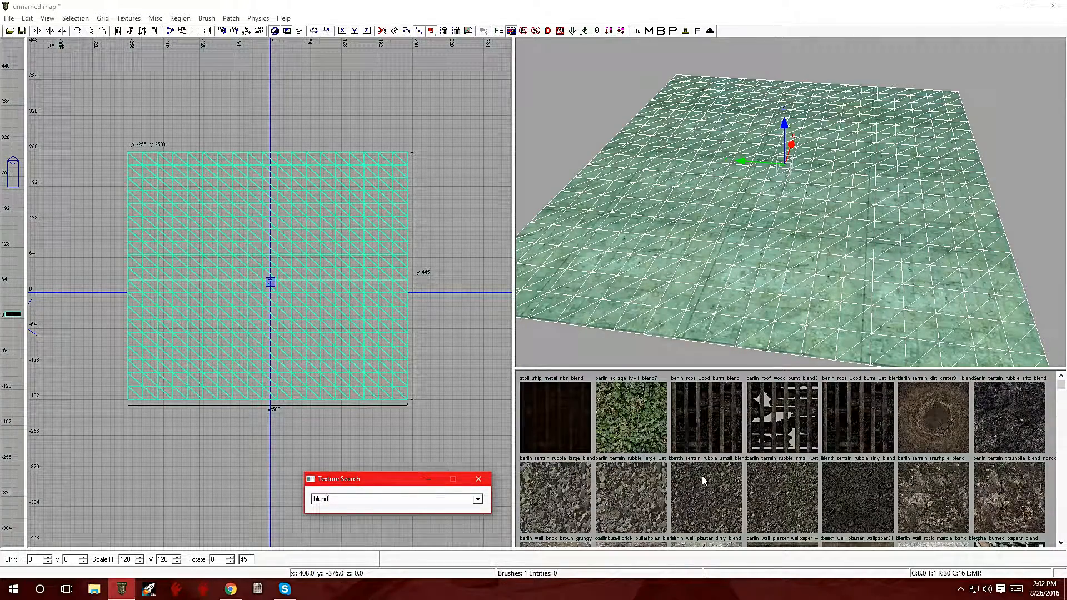
left_click(618, 411)
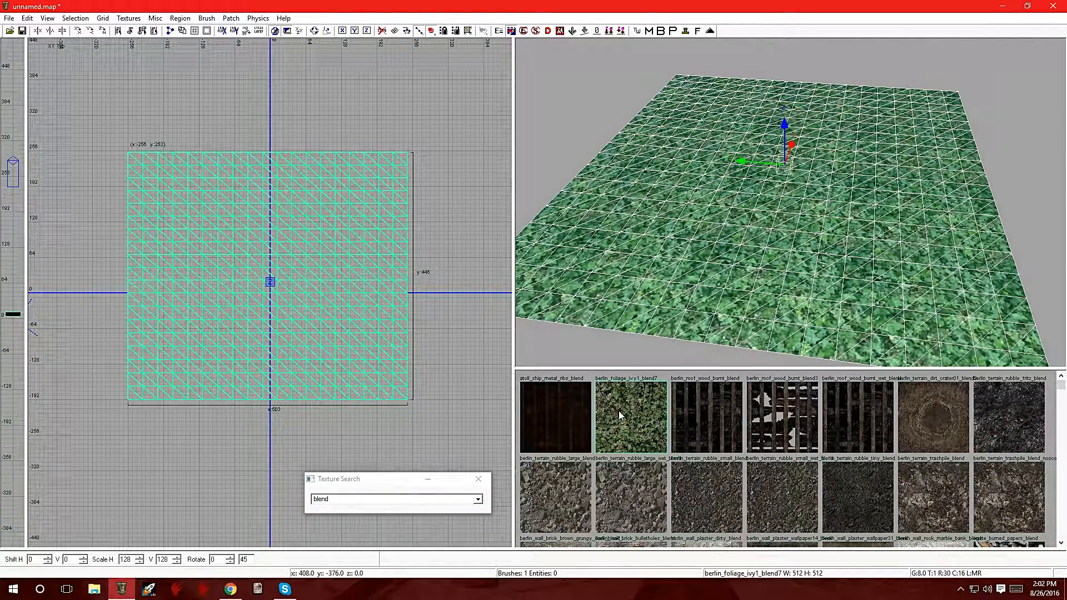
Step: Enter vertex editing on the foliage patch and select all interior vertices, leaving the outer border unselected
right_click(709, 236)
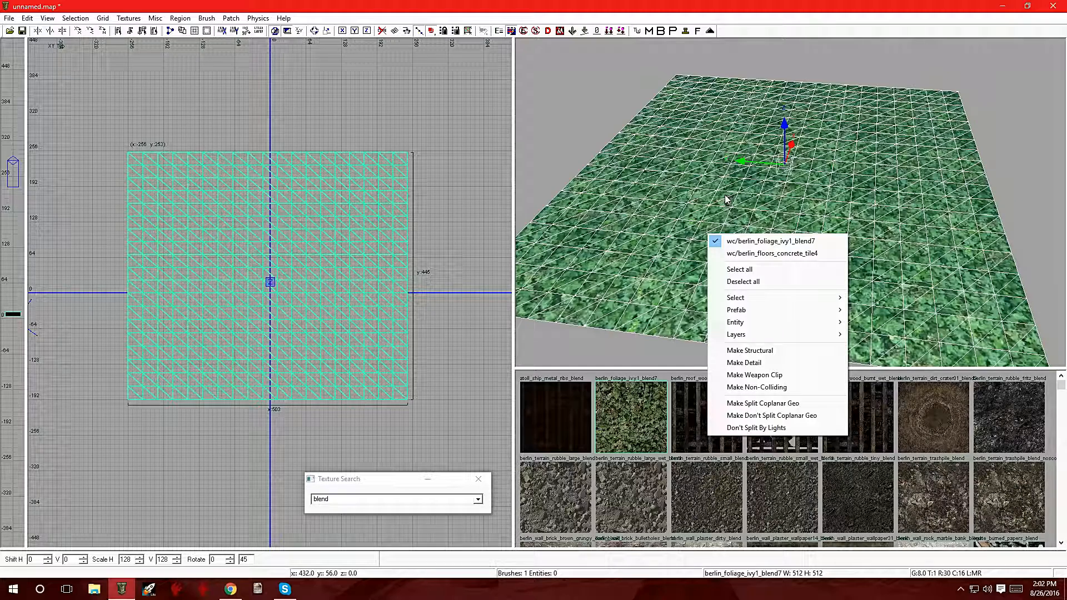
left_click(333, 107)
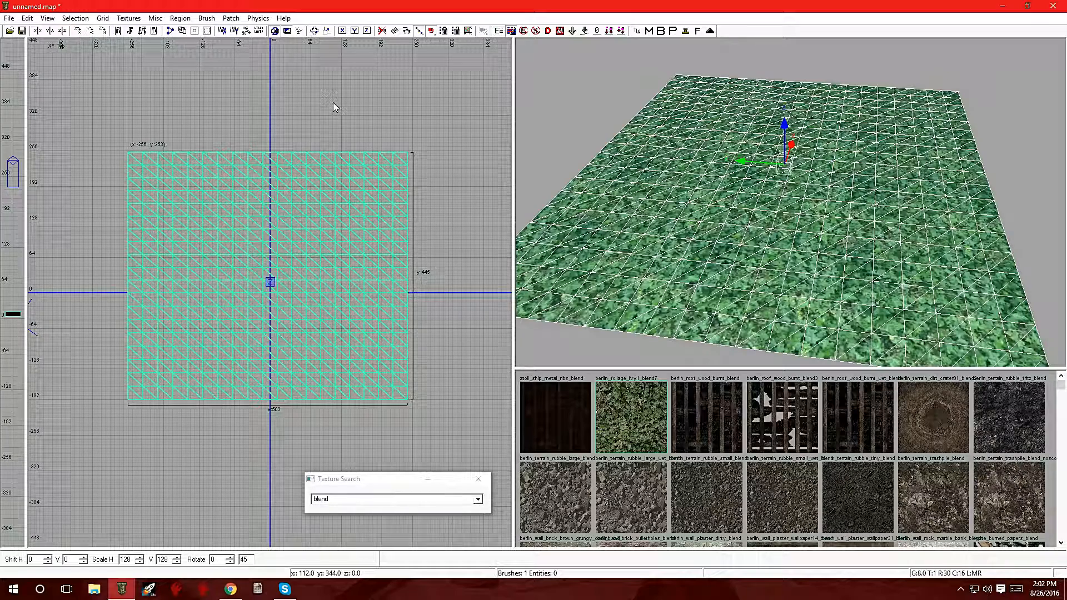
key("v")
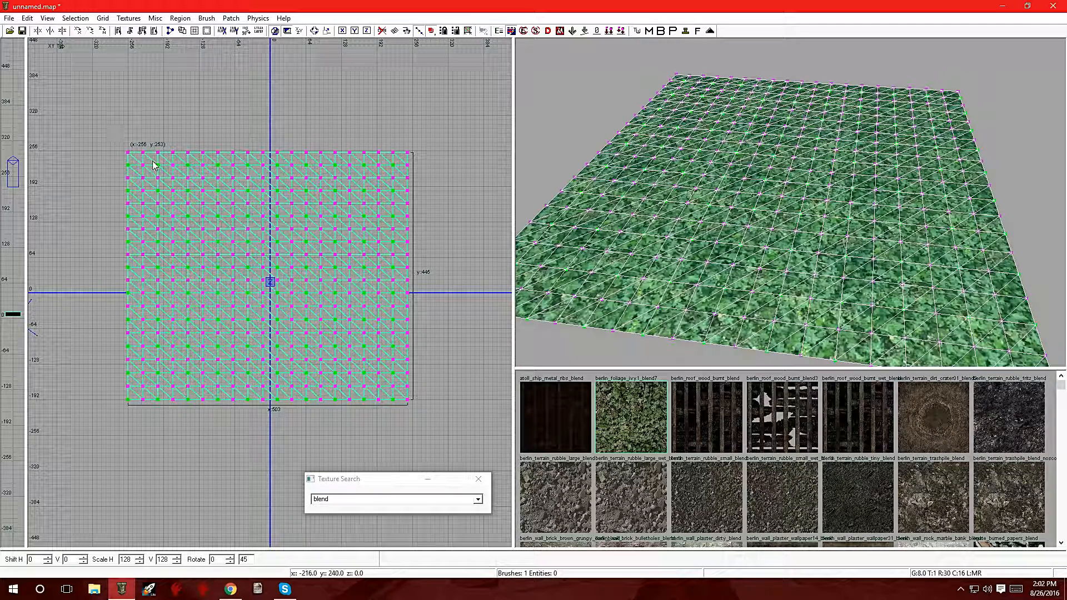
left_click_drag(152, 170, 389, 383)
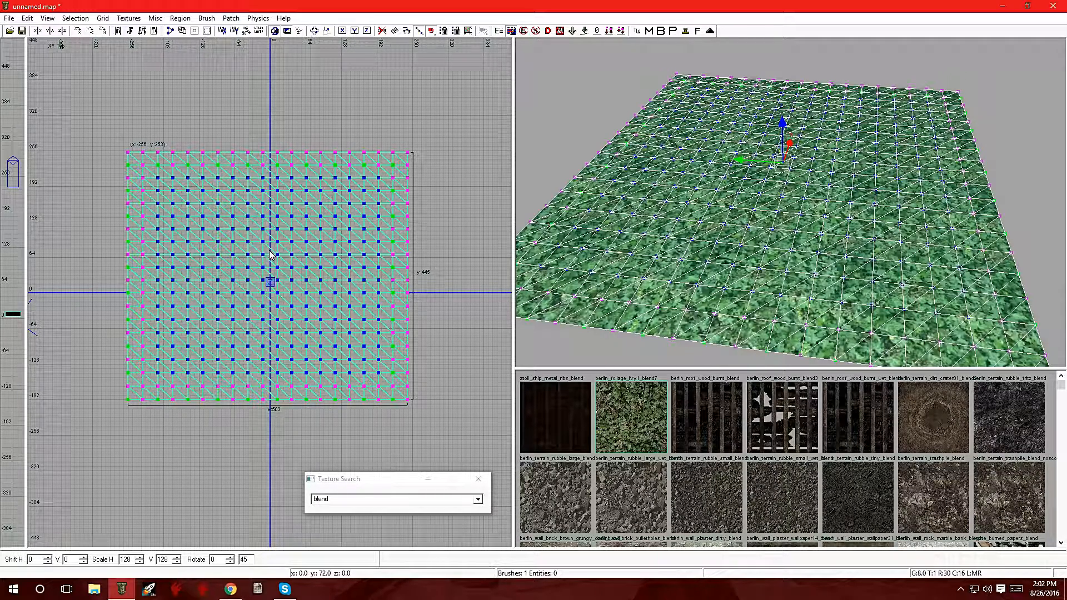
Step: Open vertex color/alpha editing, enable Alpha, and apply an alpha value of about 28 to the selected vertices
key("g")
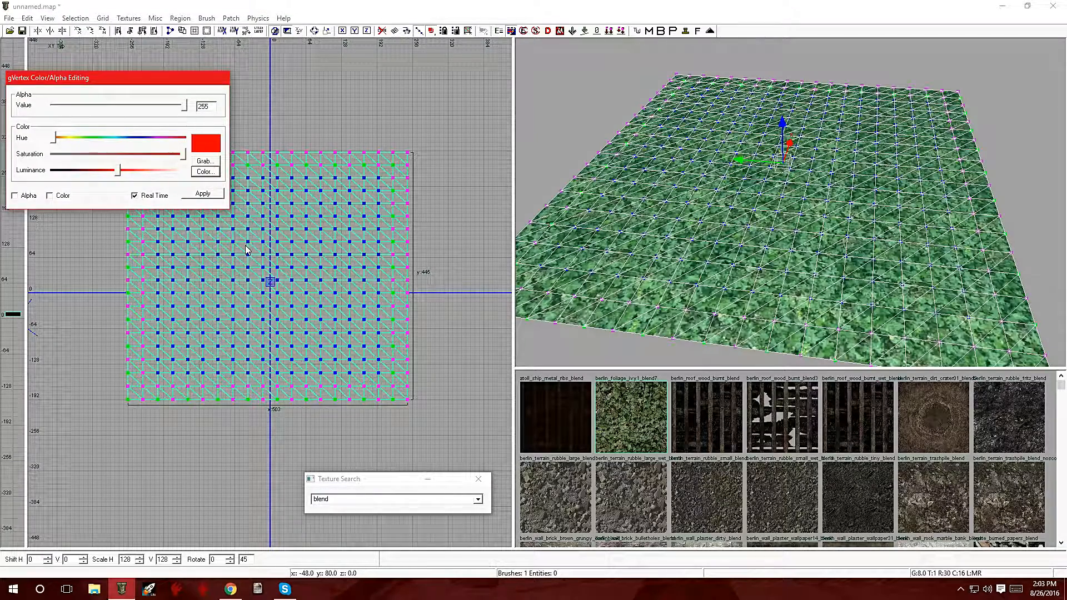
left_click_drag(81, 81, 292, 76)
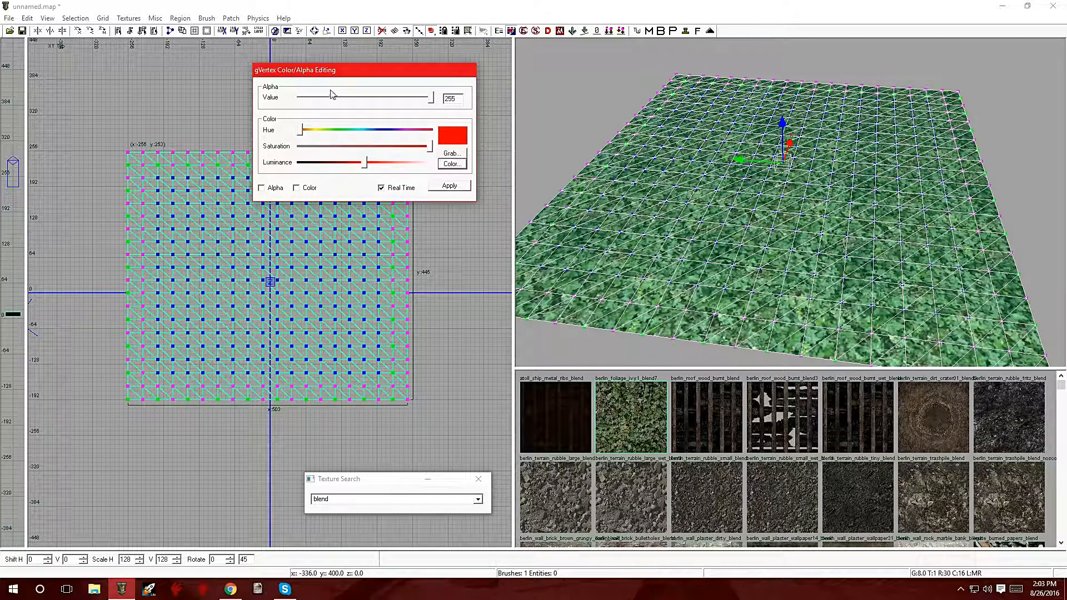
left_click_drag(354, 75, 150, 415)
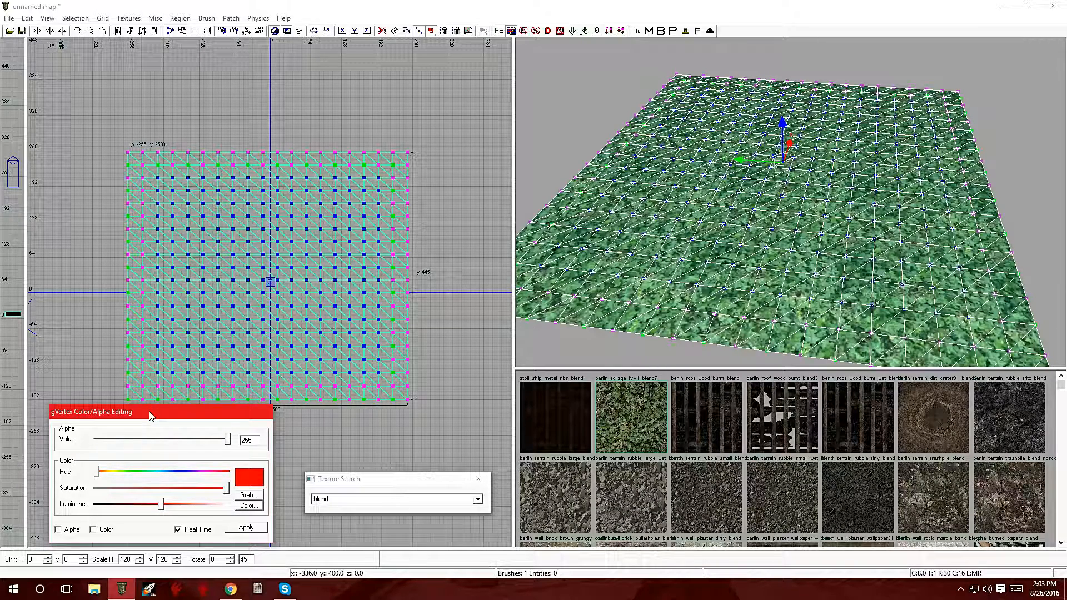
left_click(58, 530)
left_click_drag(227, 440, 113, 442)
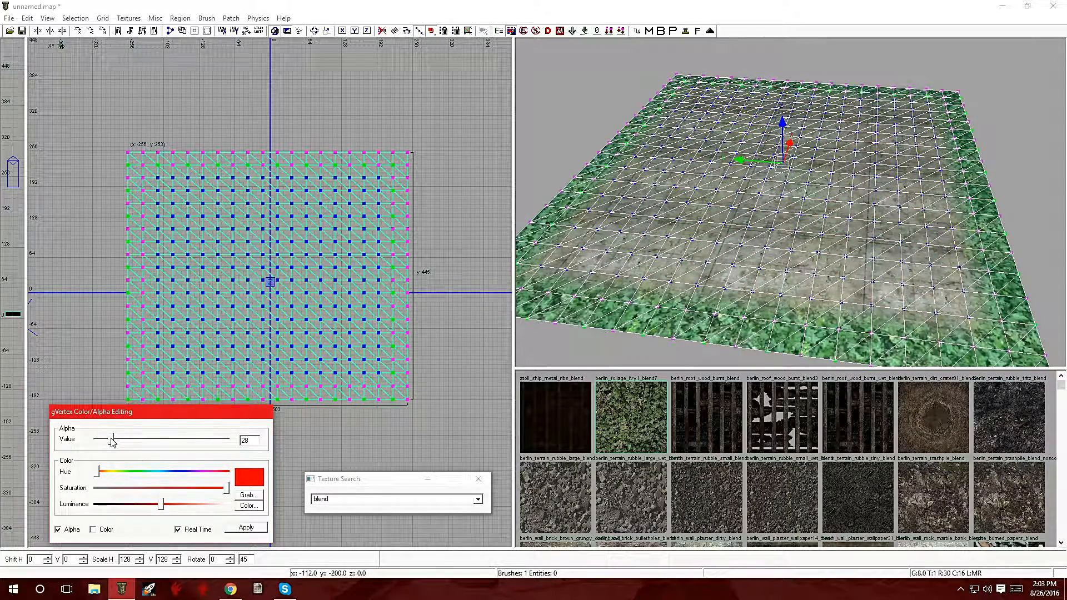
mouse_move(112, 440)
left_mouse_down()
mouse_move(158, 445)
mouse_move(117, 444)
left_mouse_up()
left_click(243, 528)
key("Escape")
key("Escape")
key("Escape")
Step: Select the berlin_foliage_ivy1_blend7 patch from the overlapping surfaces in the 3D view
right_click_drag(618, 262, 656, 298)
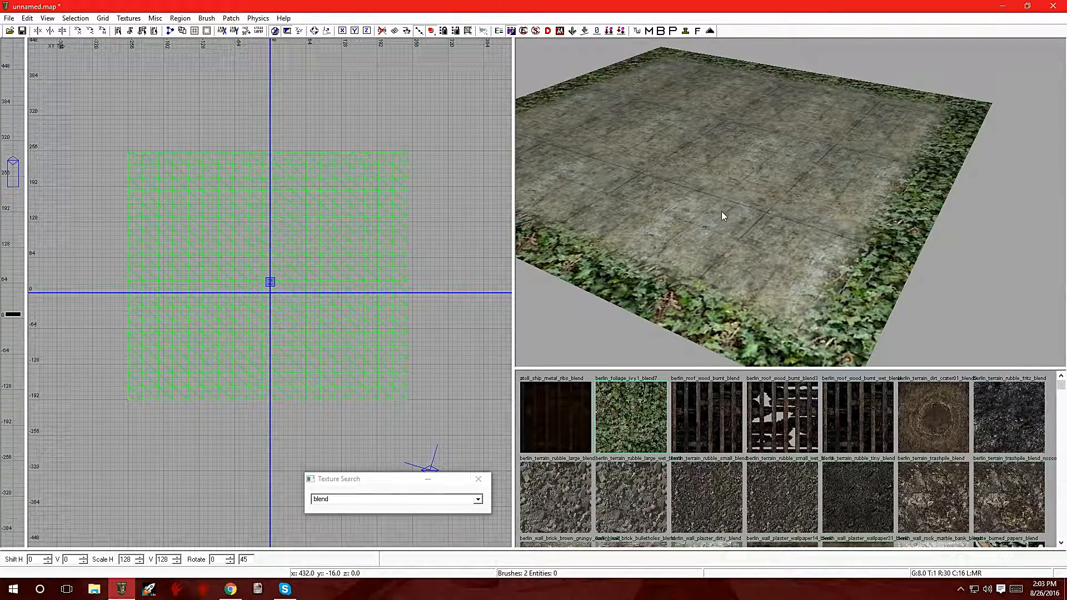
right_click_drag(787, 209, 785, 161)
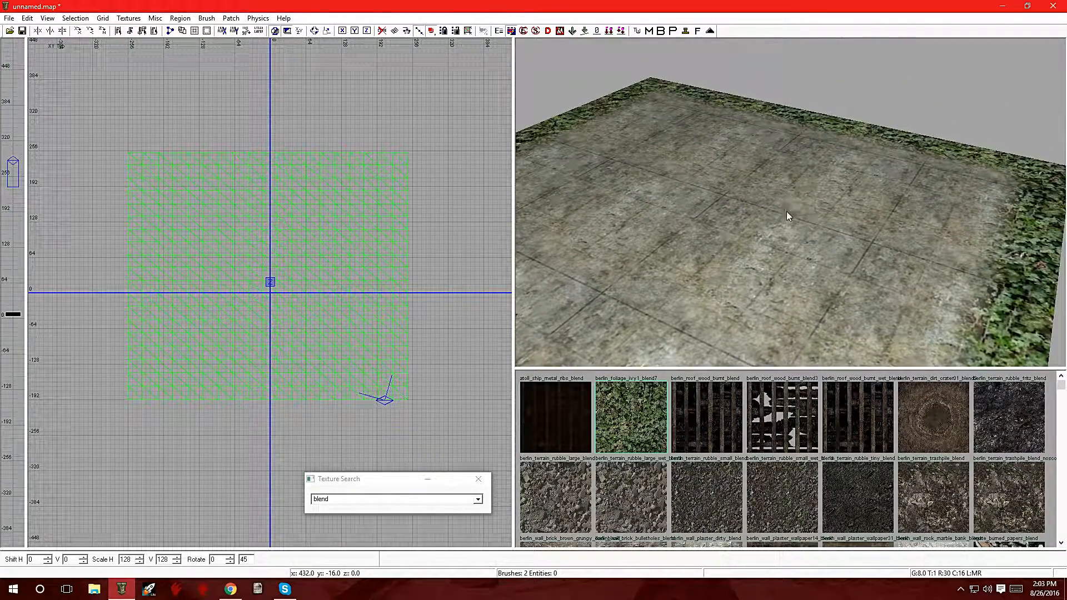
right_click(771, 239)
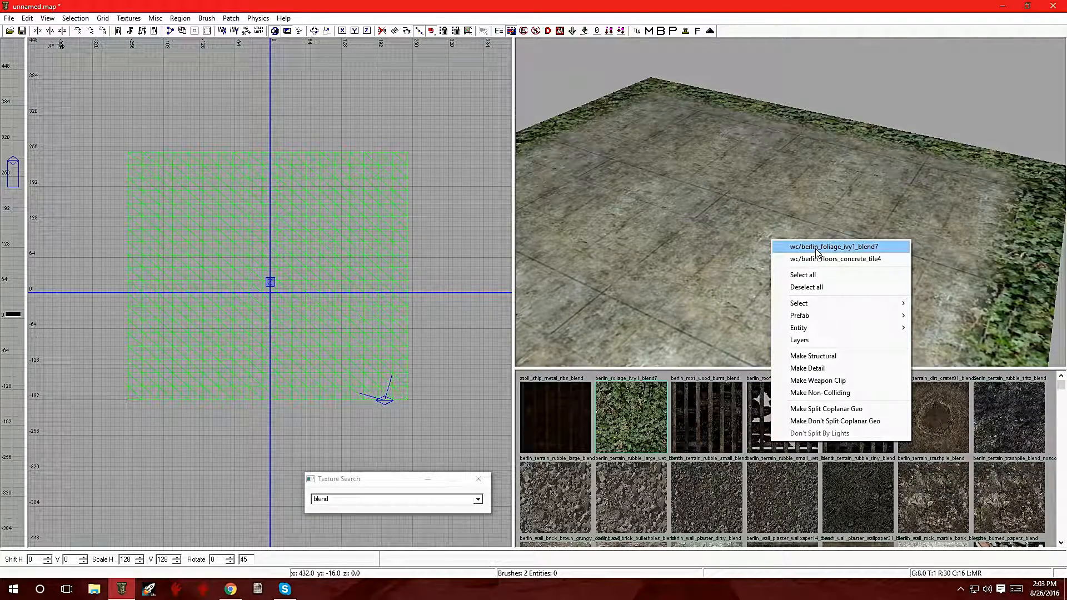
right_click(726, 202)
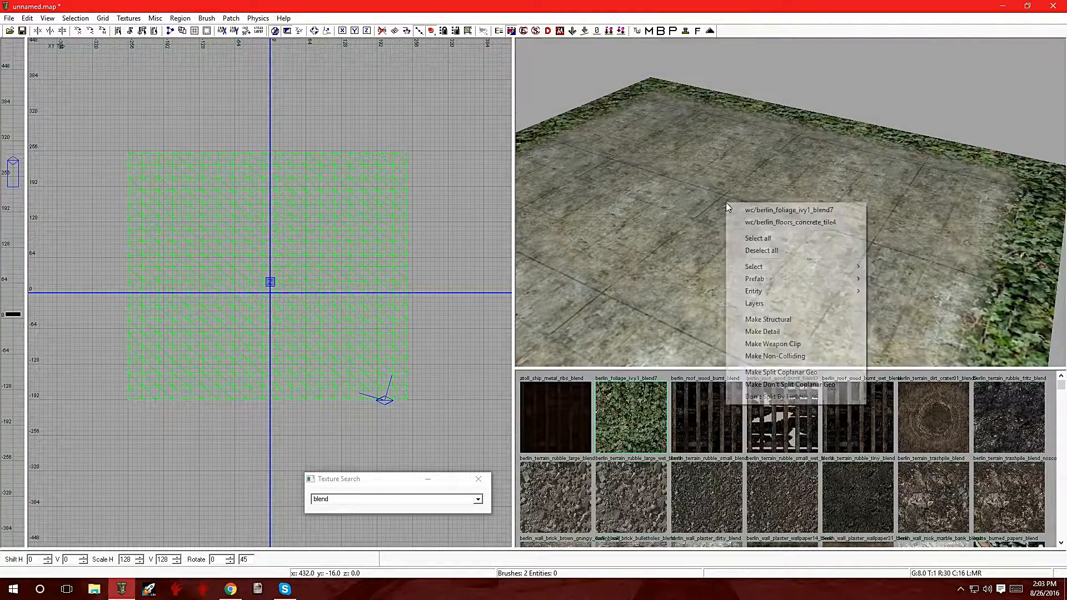
left_click(802, 210)
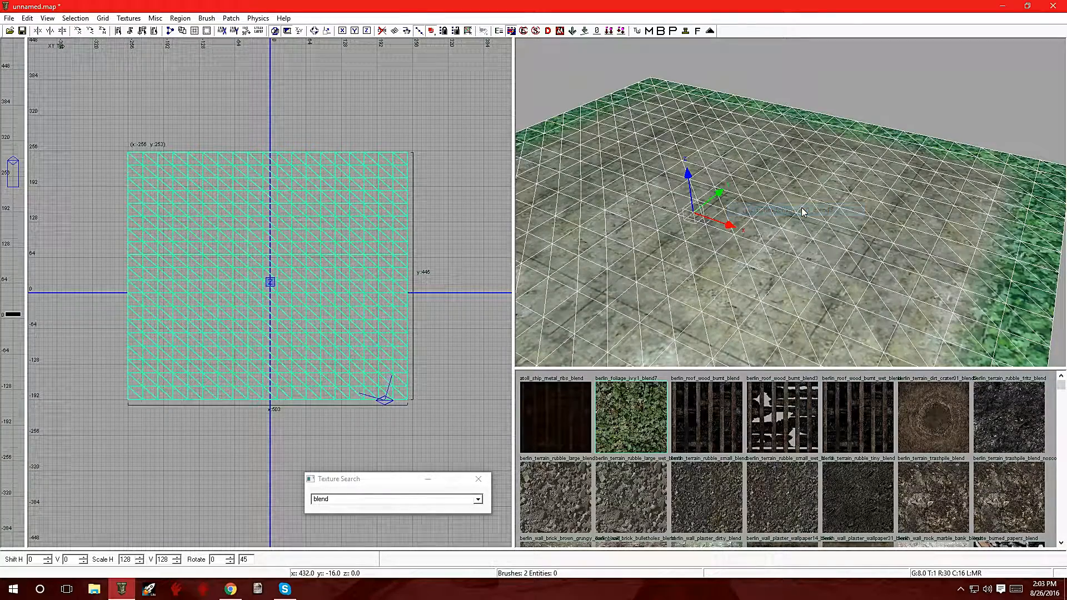
Step: Undo an attempted move of a selected group of vertices on the foliage patch
key("v")
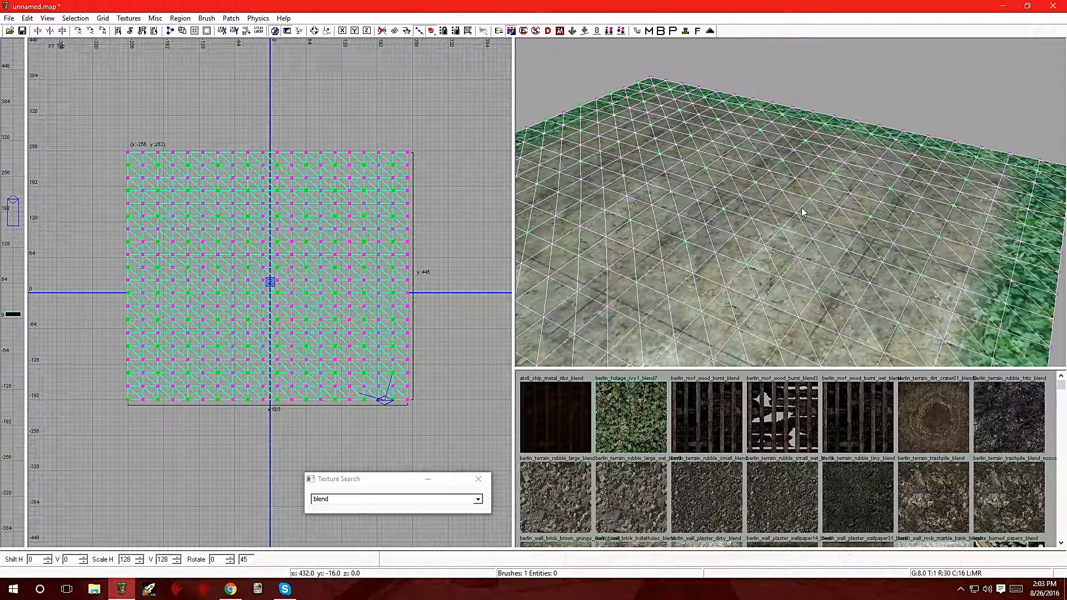
left_click_drag(163, 209, 219, 258)
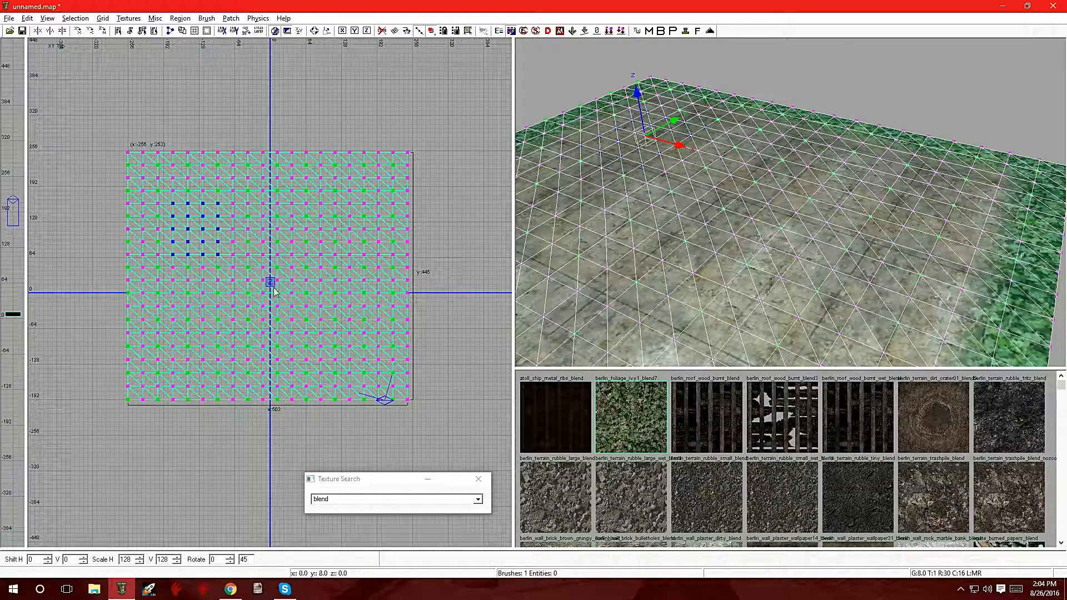
left_click_drag(301, 309, 368, 364)
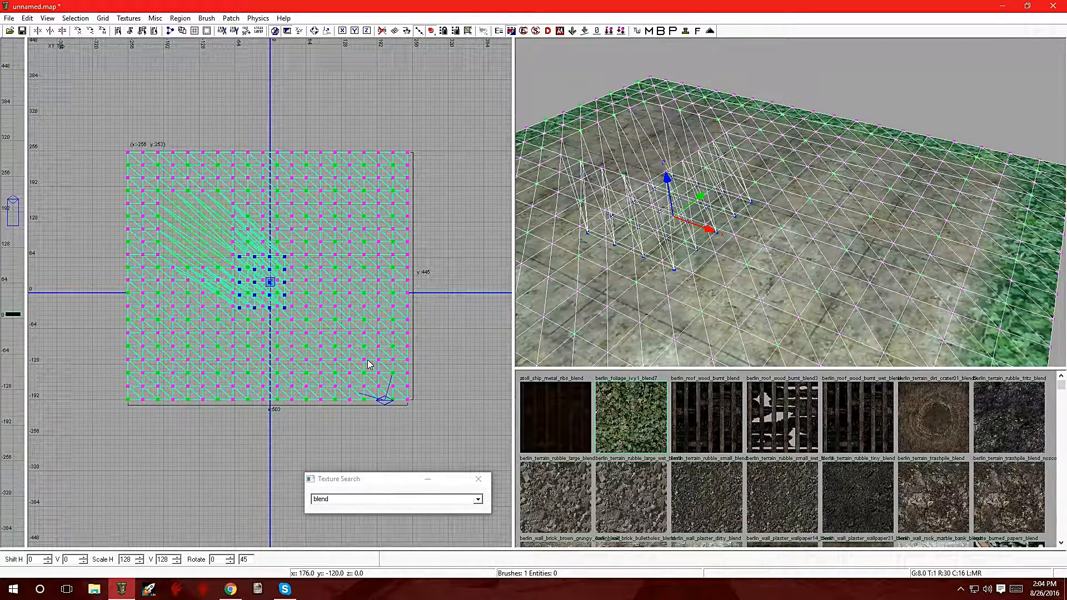
key("ctrl+z")
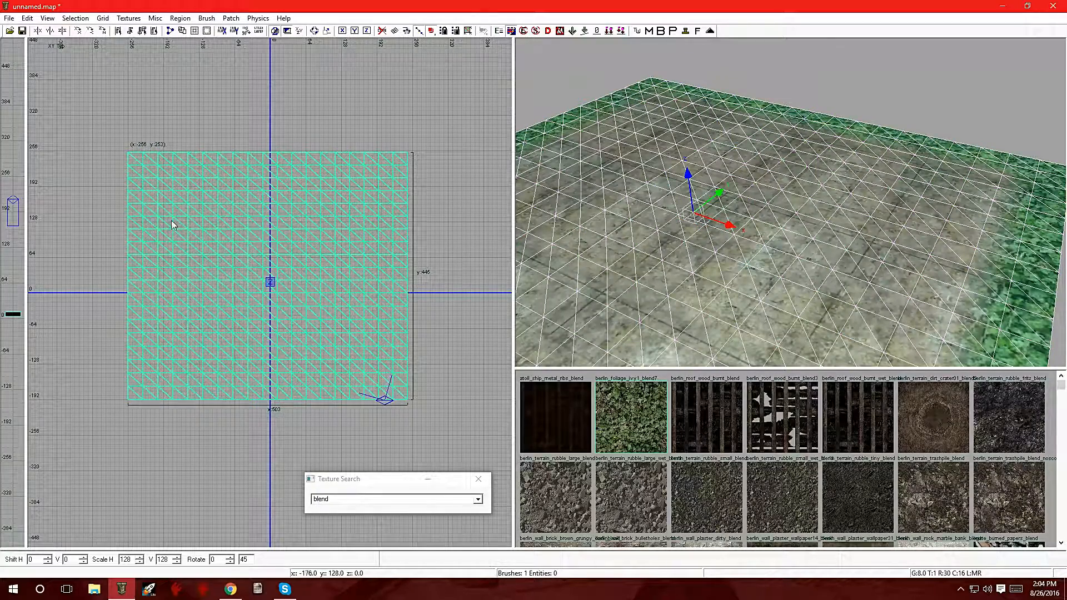
Step: Enter vertex editing on the foliage patch and box-select four interior vertex groups near its corners
key("v")
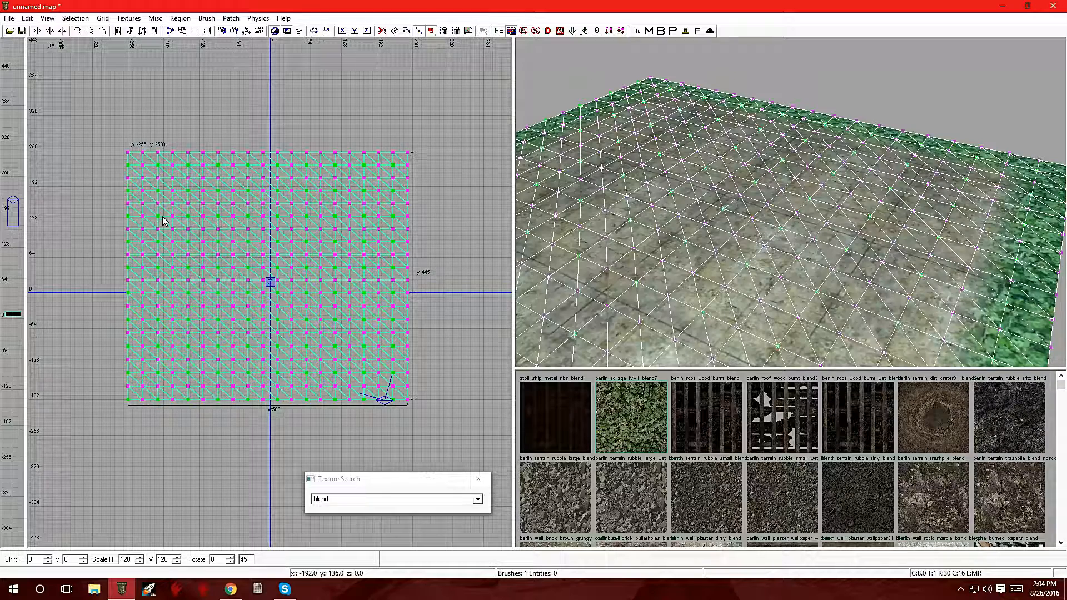
left_click_drag(148, 172, 200, 218)
left_click_drag(325, 316, 383, 366)
left_click_drag(169, 316, 207, 349)
left_click_drag(327, 175, 370, 211)
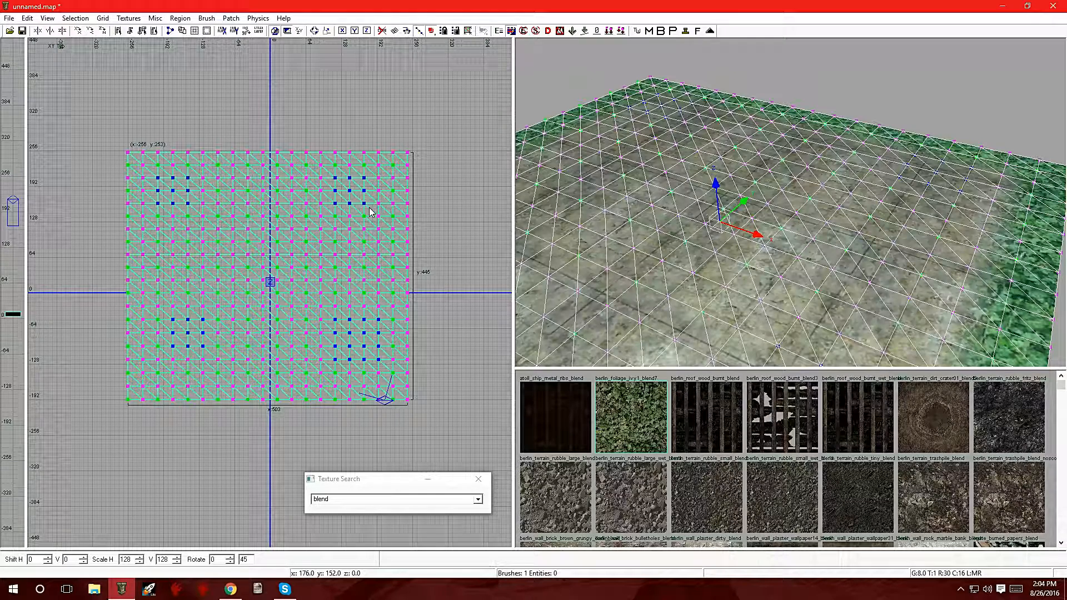
Step: Apply an alpha value of 237 to the selected vertex groups, then deselect them
key("g")
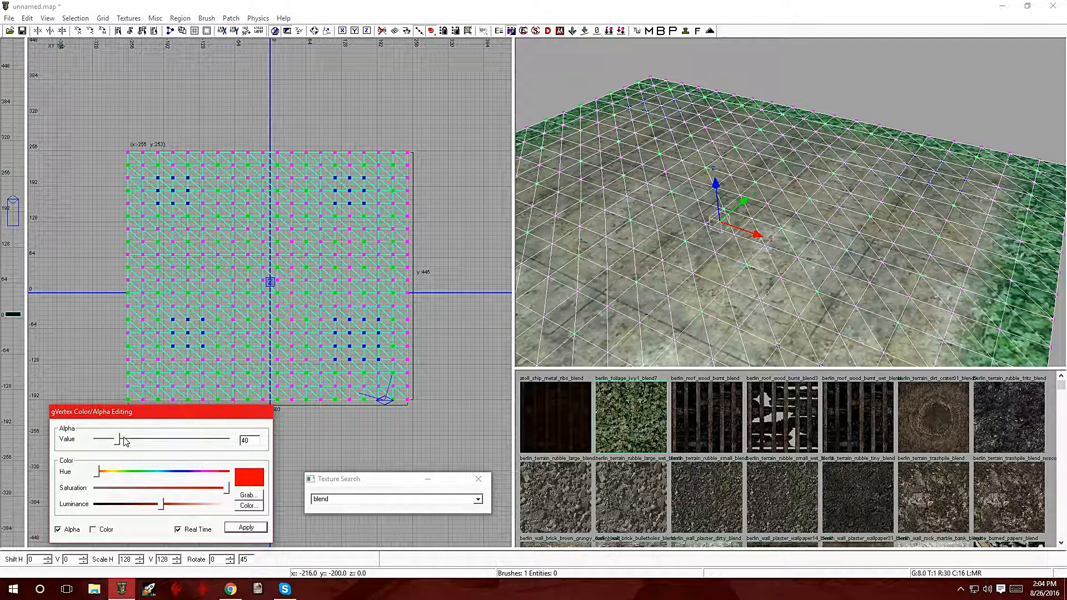
left_click_drag(120, 440, 218, 449)
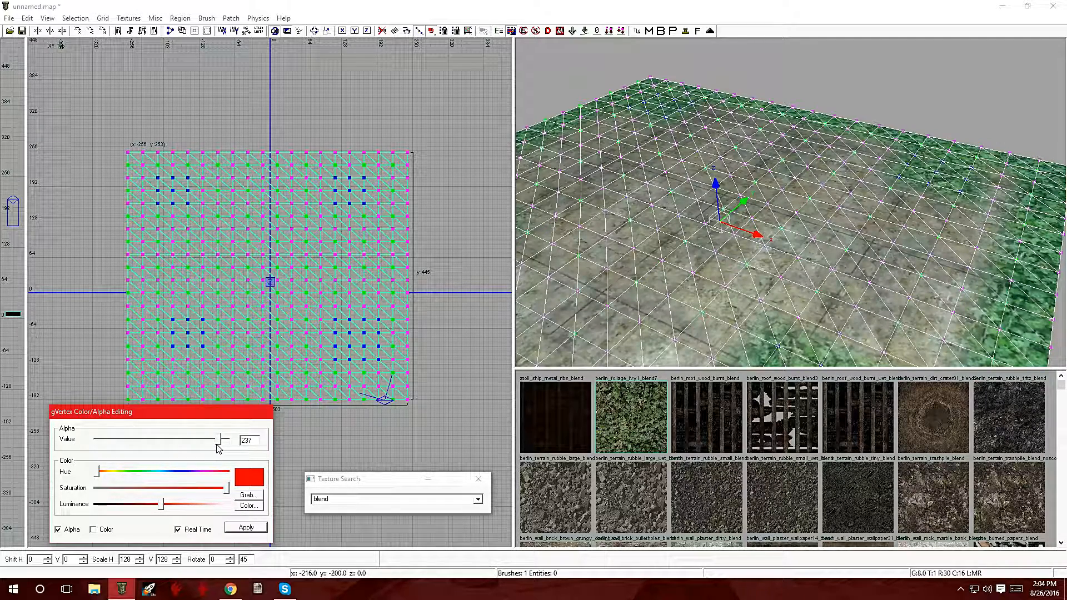
left_click(241, 528)
key("Escape")
key("Escape")
Step: Select the berlin_foliage_ivy1_blend7 patch from the overlapping surfaces in the 3D view
right_click_drag(669, 229, 640, 267)
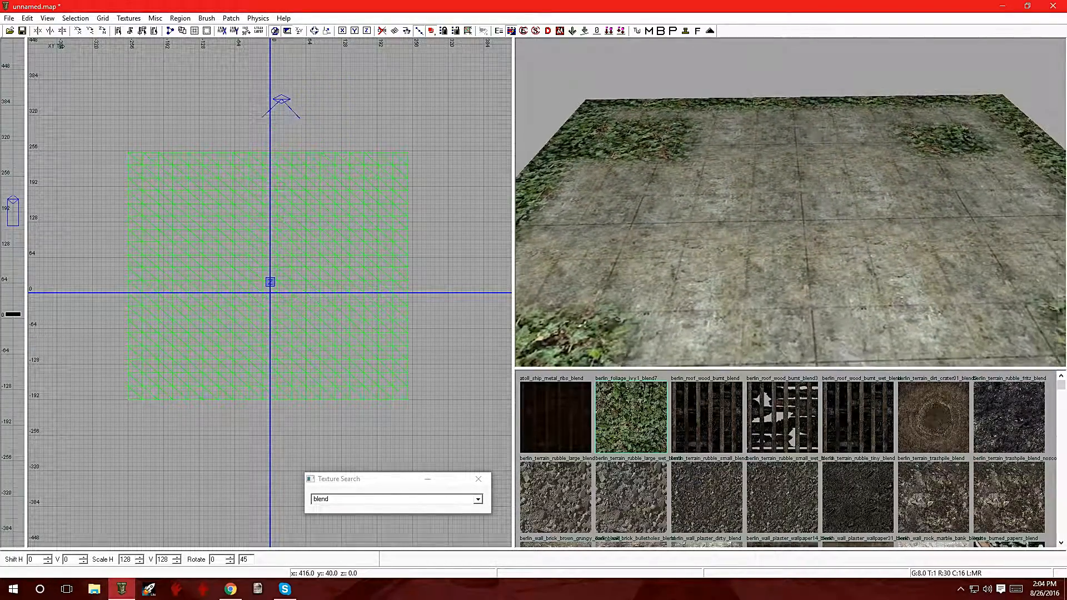
right_click_drag(784, 237, 778, 248)
right_click(785, 238)
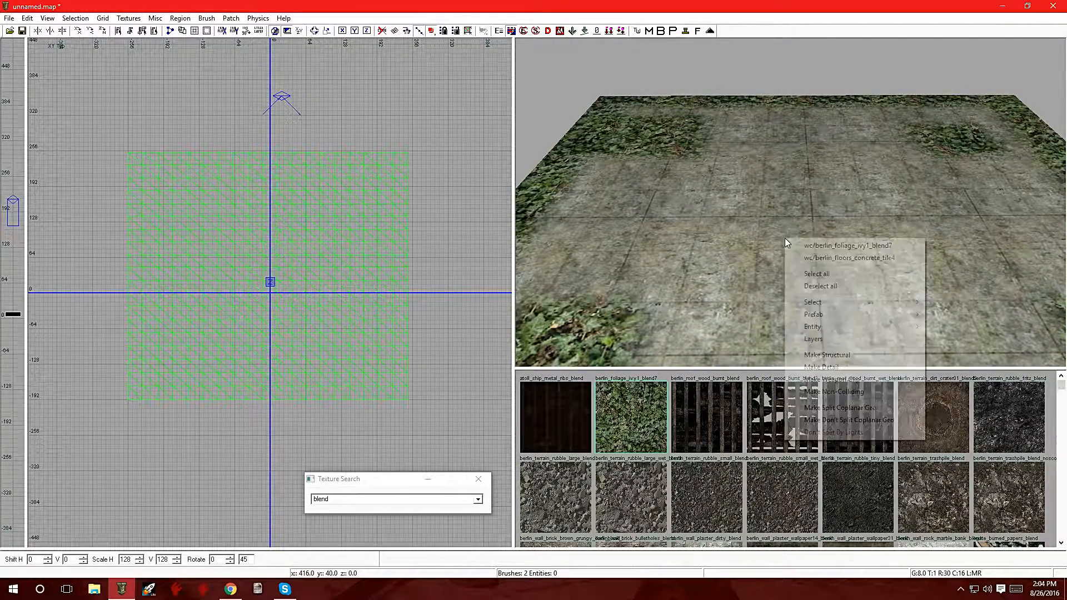
left_click(856, 247)
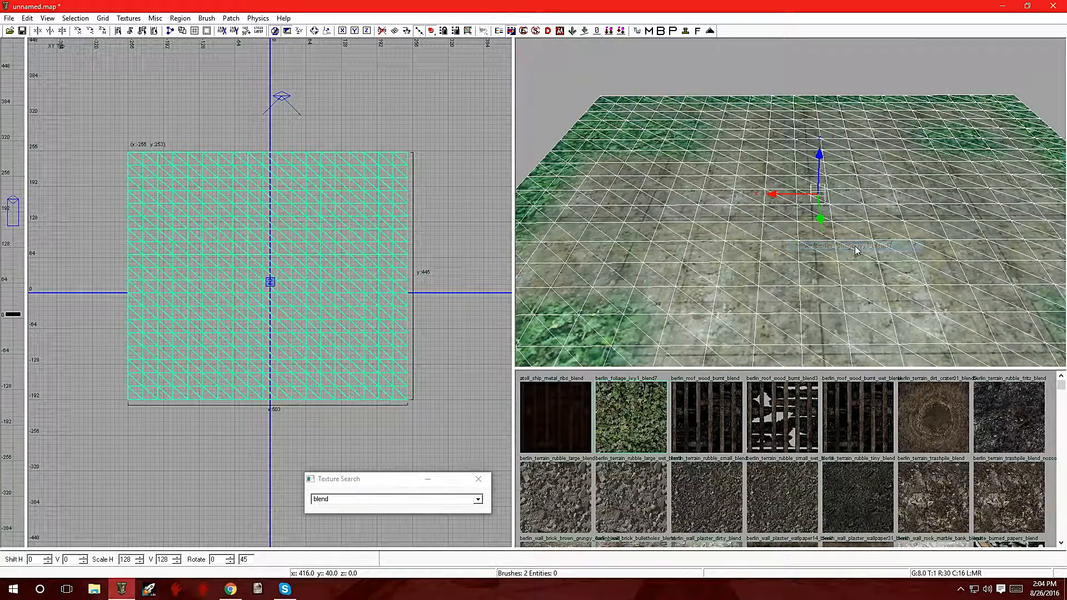
right_click(792, 238)
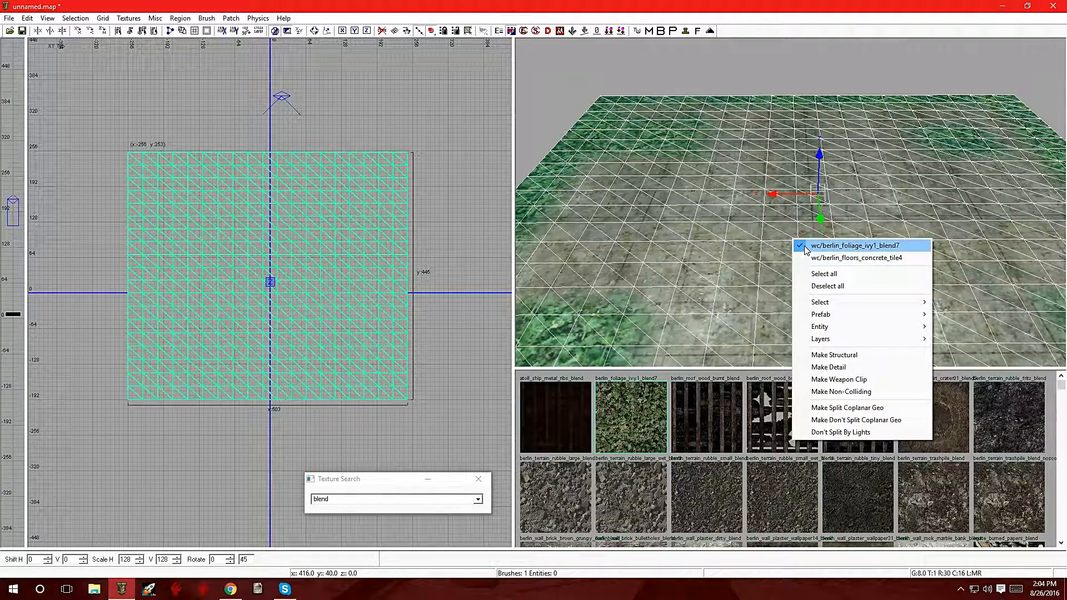
left_click(662, 67)
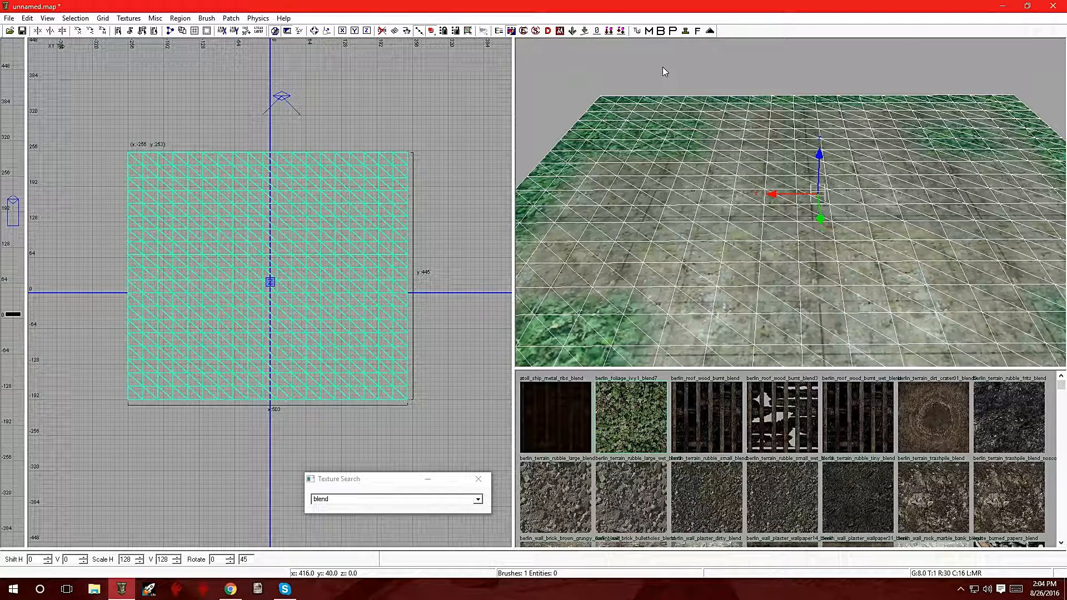
Step: Duplicate the selected foliage patch in place
key("space")
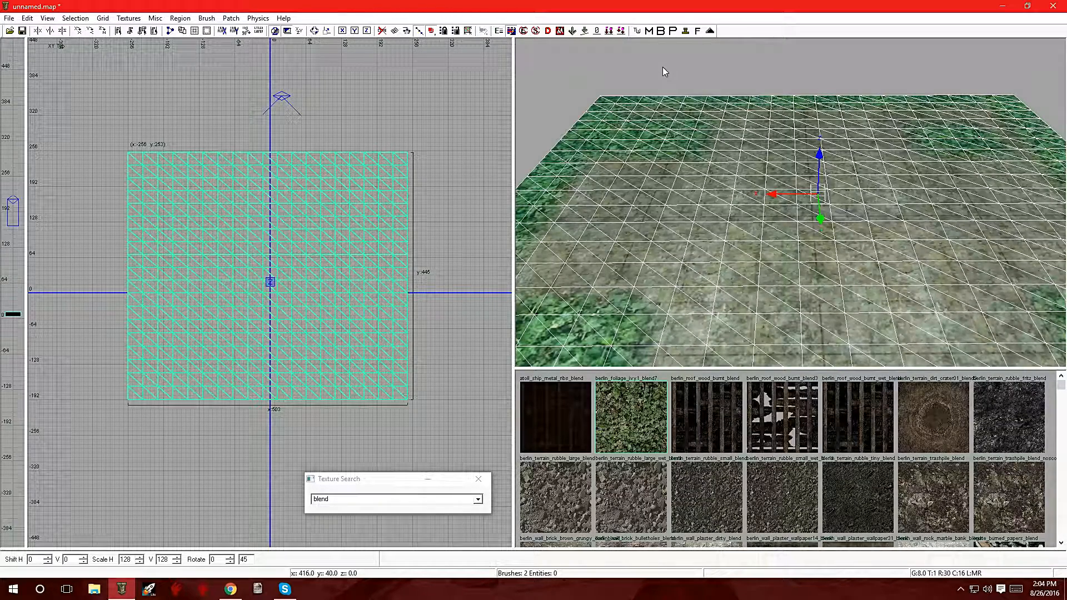
right_click(704, 205)
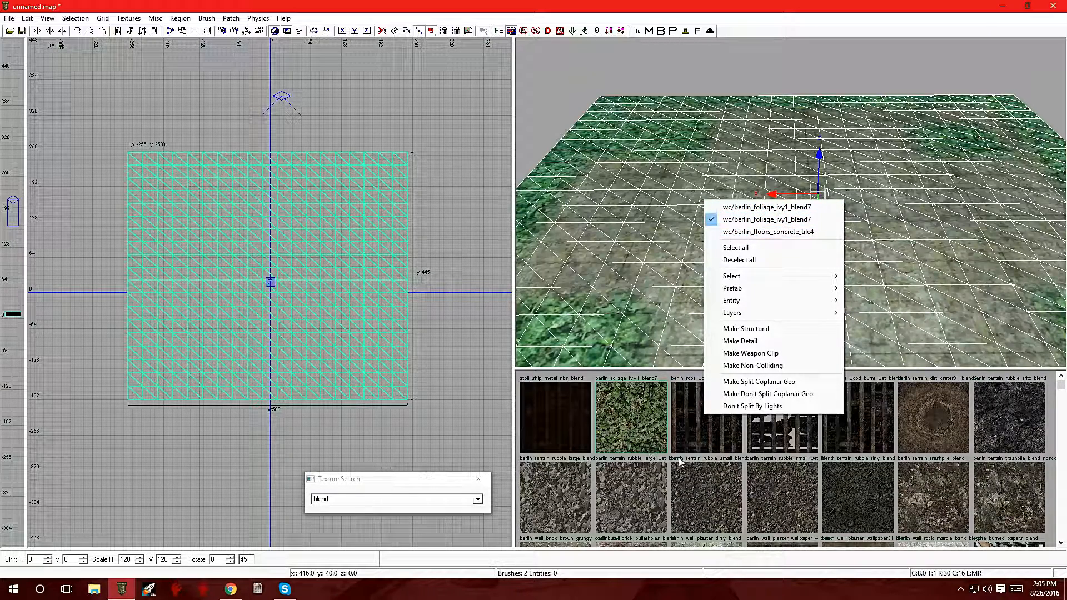
left_click(1062, 462)
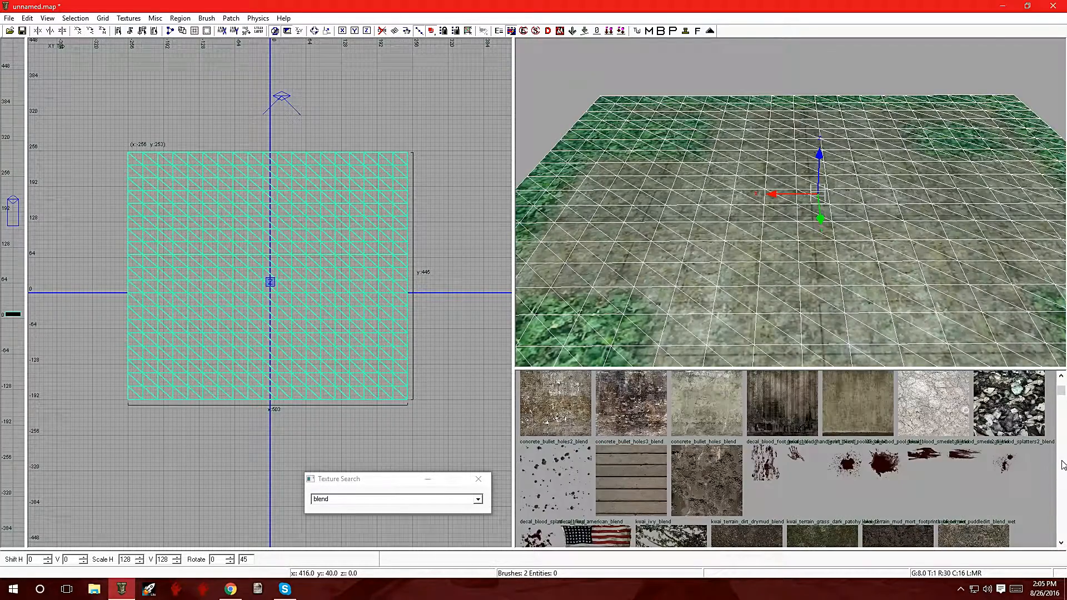
Step: Browse the texture list and apply kwai_terrain_dirt_drymud_blend to the duplicated patch
scroll(924, 475, "down", 8)
scroll(911, 470, "down", 3)
scroll(912, 469, "up", 3)
scroll(912, 470, "down", 10)
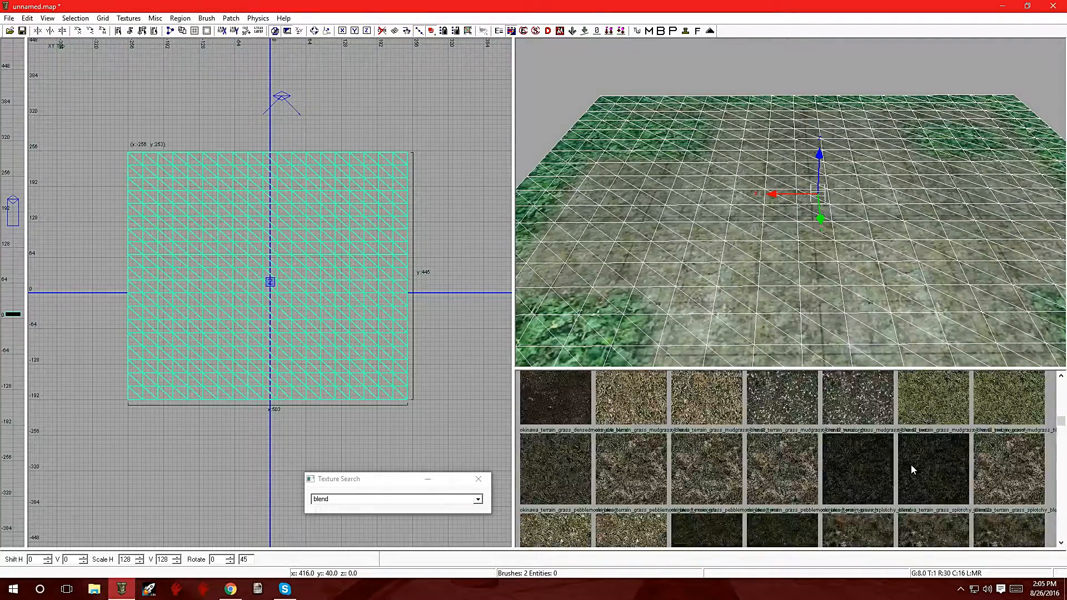
scroll(911, 470, "up", 10)
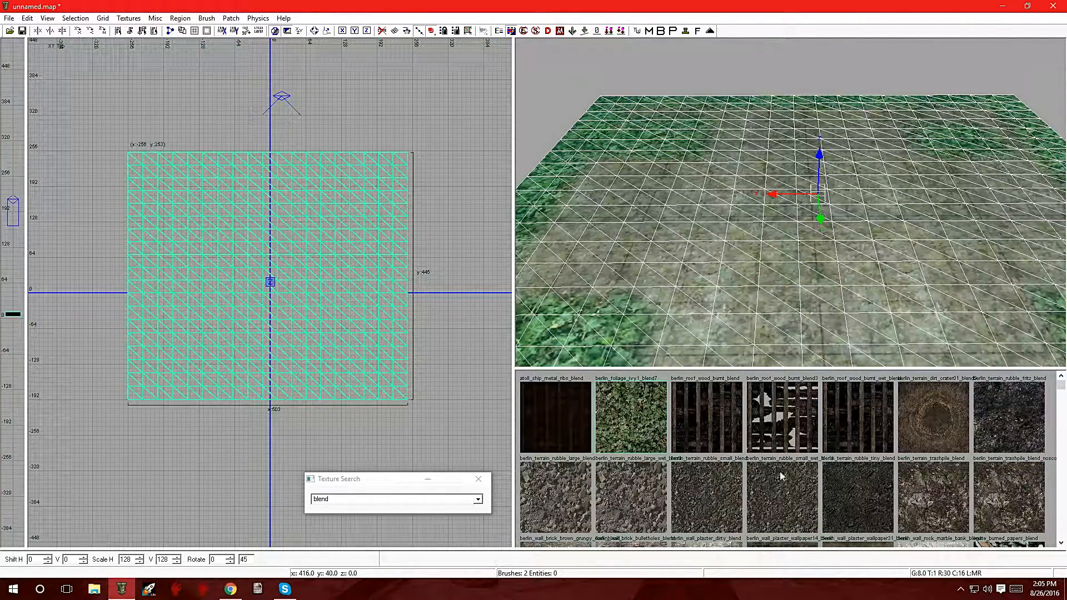
scroll(909, 460, "down", 5)
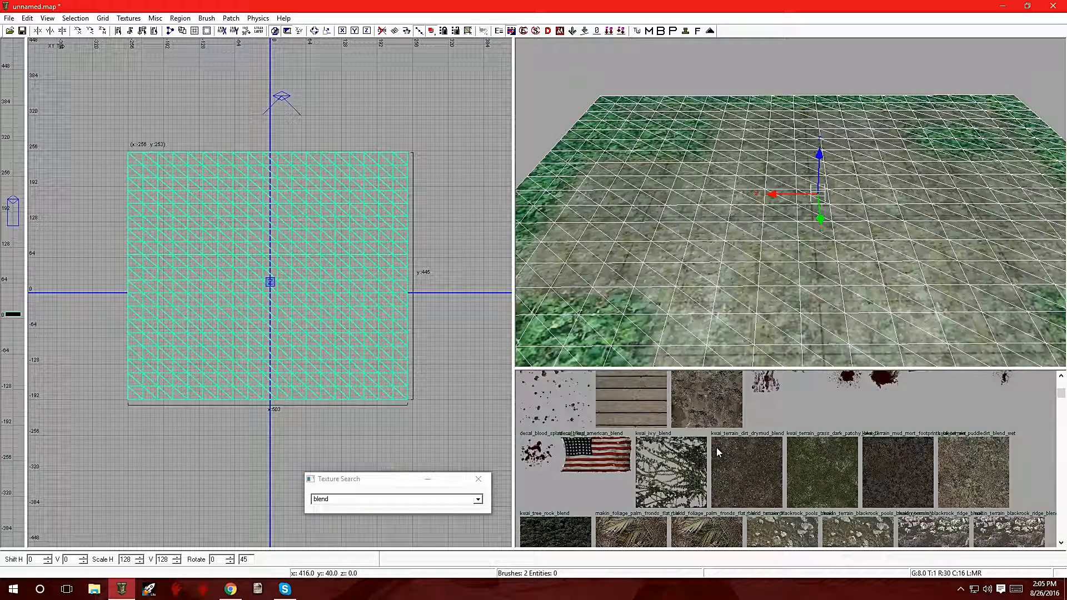
left_click(745, 454)
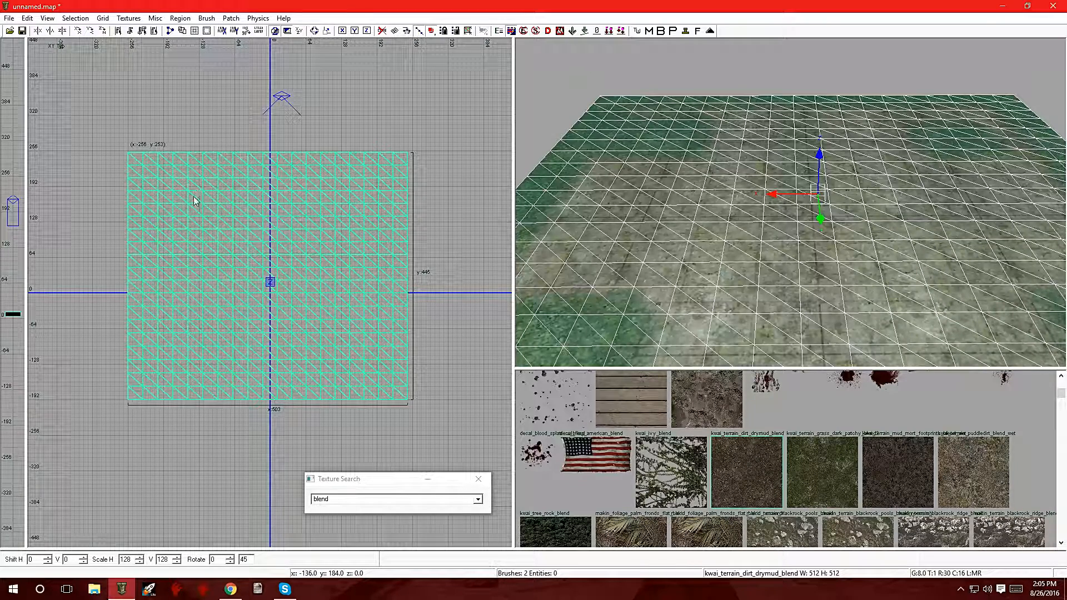
key("v")
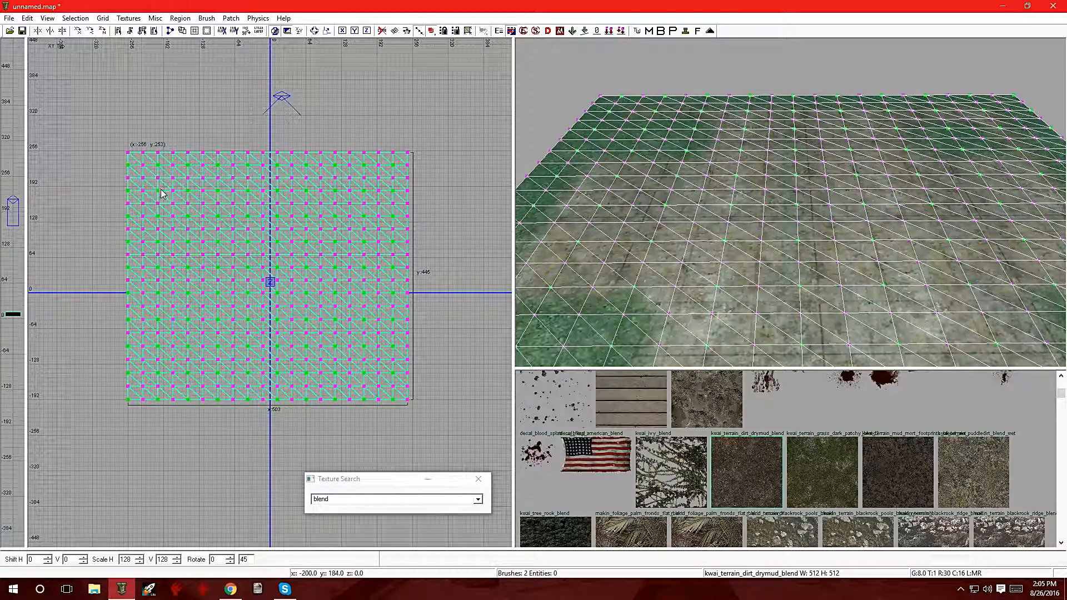
left_click_drag(154, 174, 216, 235)
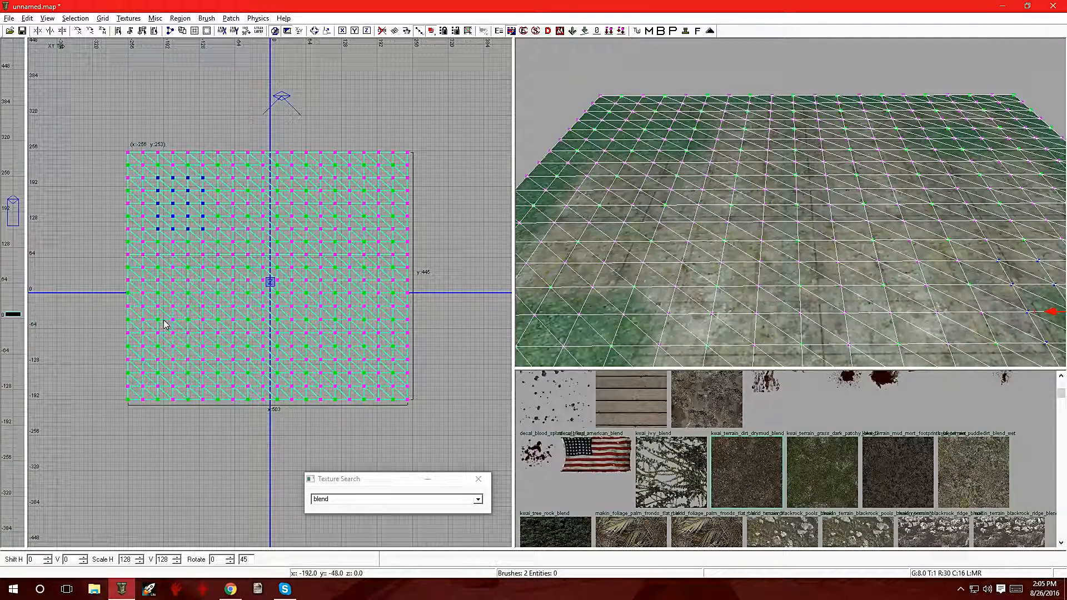
left_click_drag(165, 325, 190, 354)
key("ctrl+z")
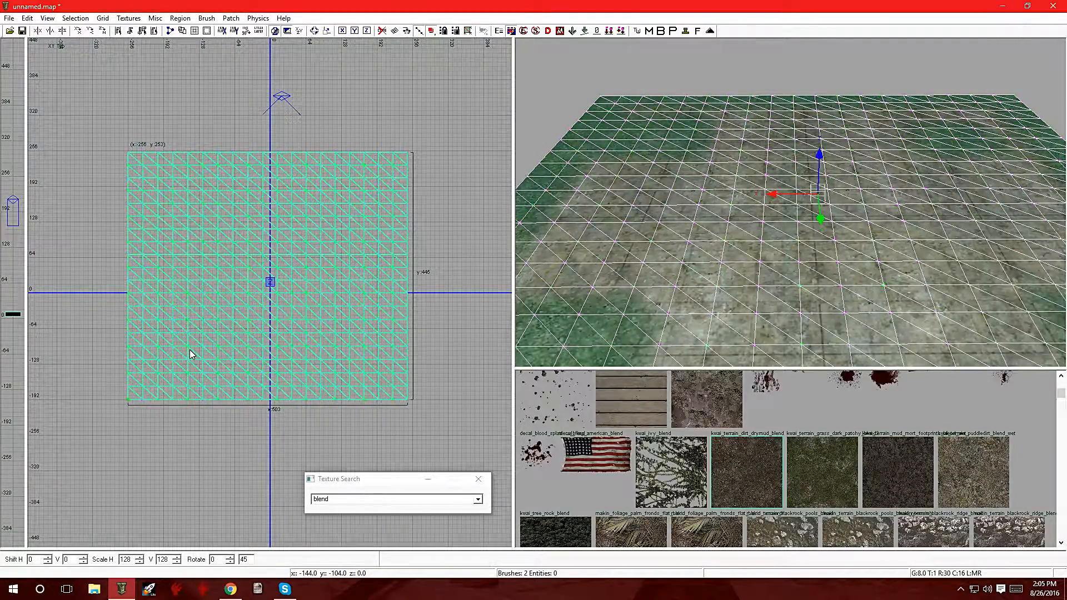
Step: Enter vertex editing on the dirt patch and box-select several scattered groups of interior vertices
key("v")
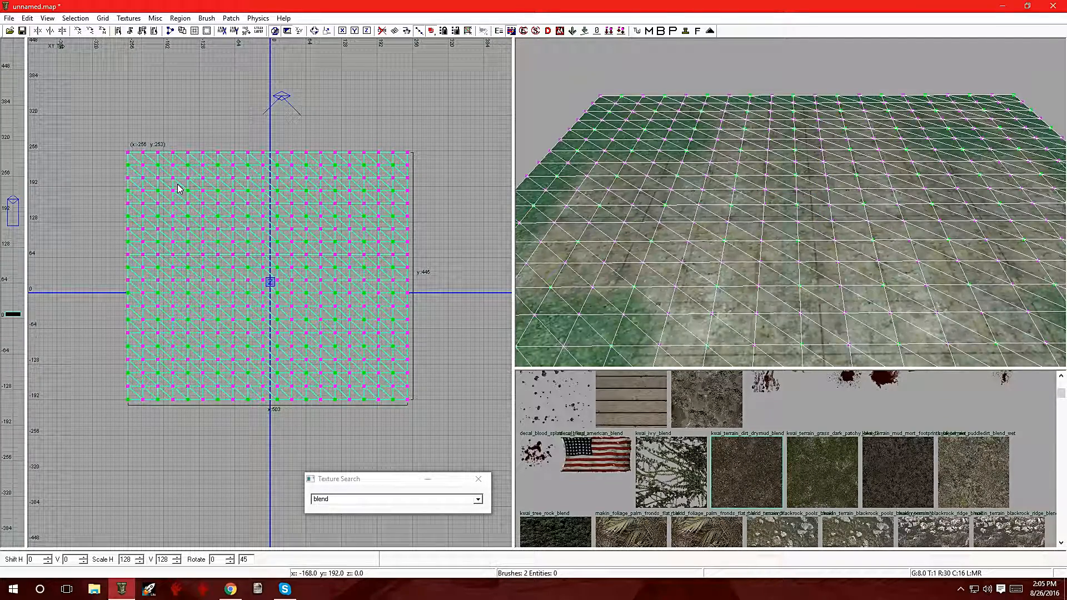
left_click_drag(142, 164, 205, 230)
left_click_drag(352, 317, 386, 363)
left_click_drag(168, 333, 191, 364)
left_click_drag(294, 180, 332, 245)
left_click_drag(276, 216, 267, 387)
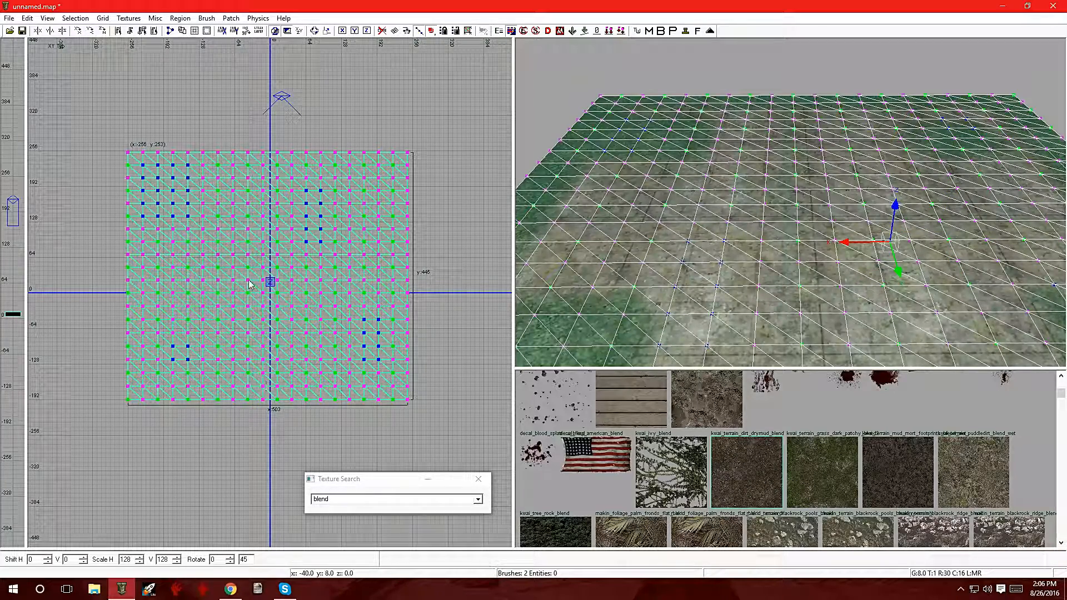
left_click_drag(219, 195, 308, 373)
left_click_drag(299, 271, 329, 326)
left_click_drag(195, 290, 228, 338)
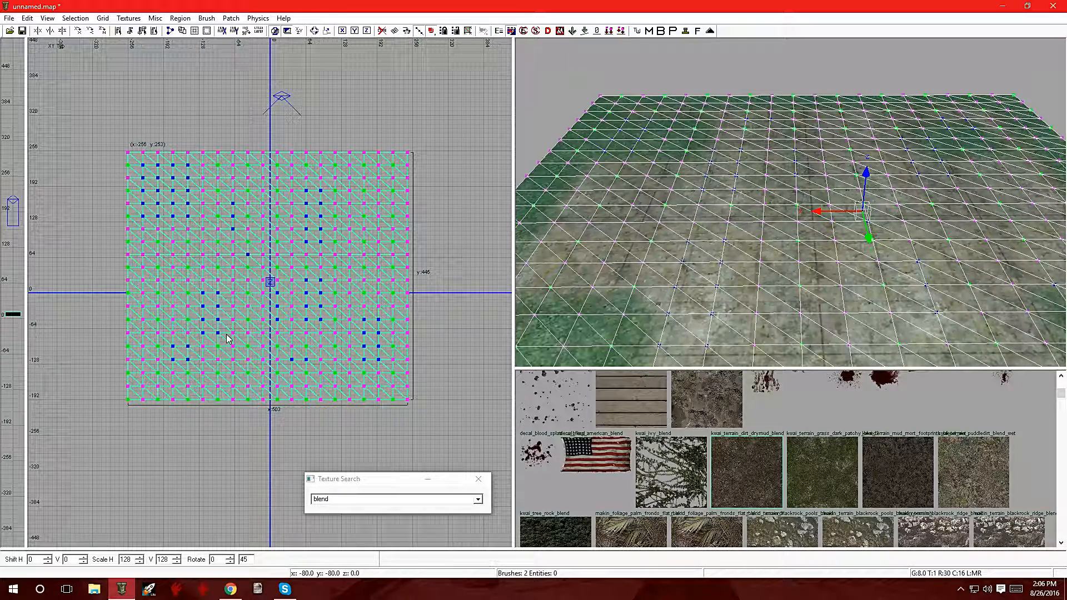
Step: Apply an alpha value of 185 to the selected dirt patch vertices, then deselect them
key("g")
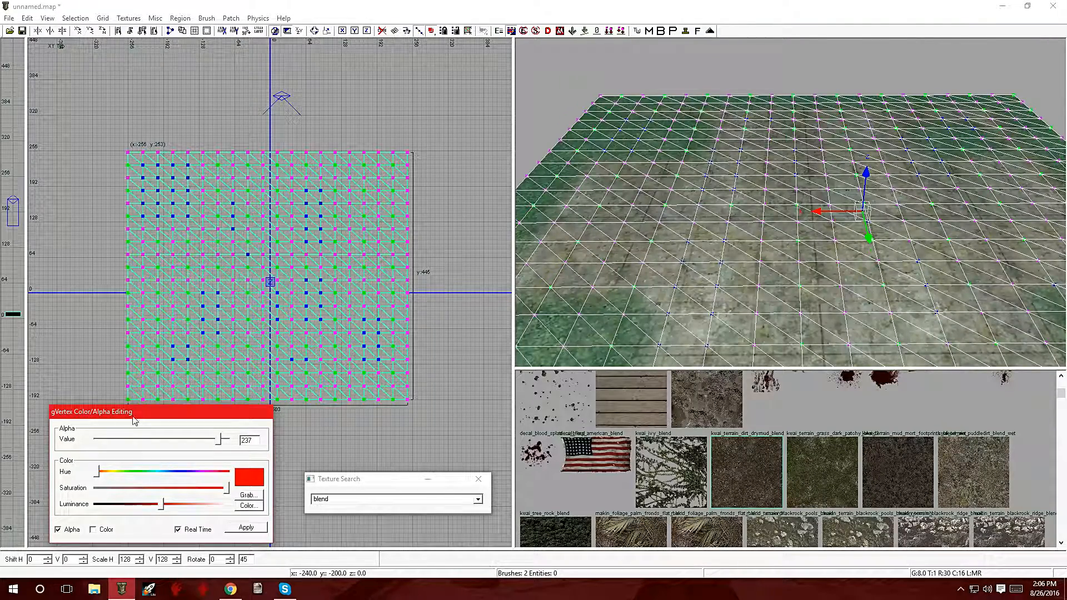
mouse_move(221, 443)
left_mouse_down()
mouse_move(172, 443)
mouse_move(233, 449)
left_mouse_up()
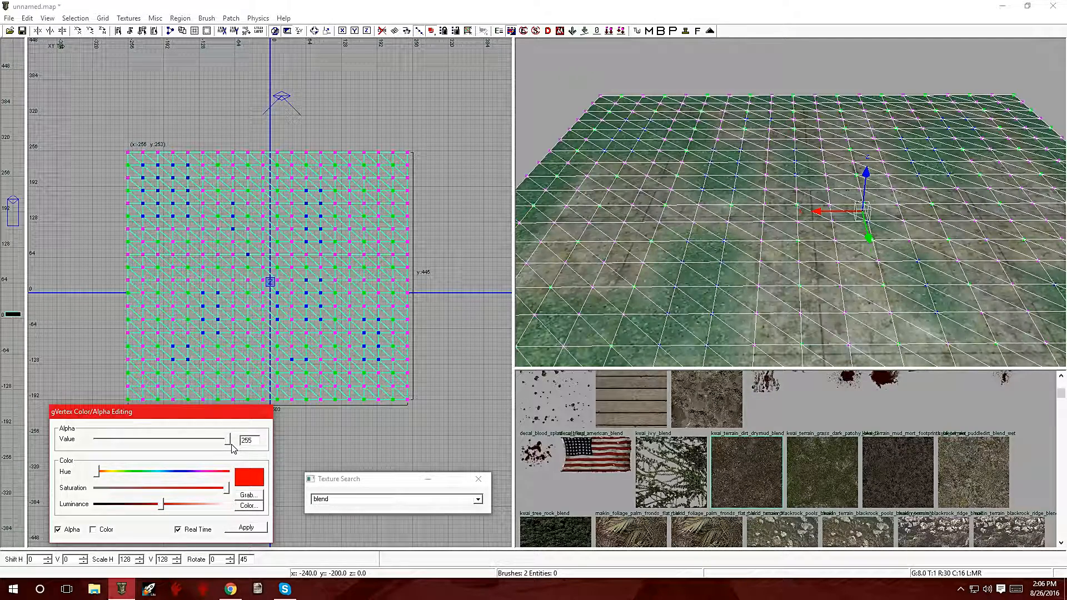
left_click_drag(228, 447, 193, 449)
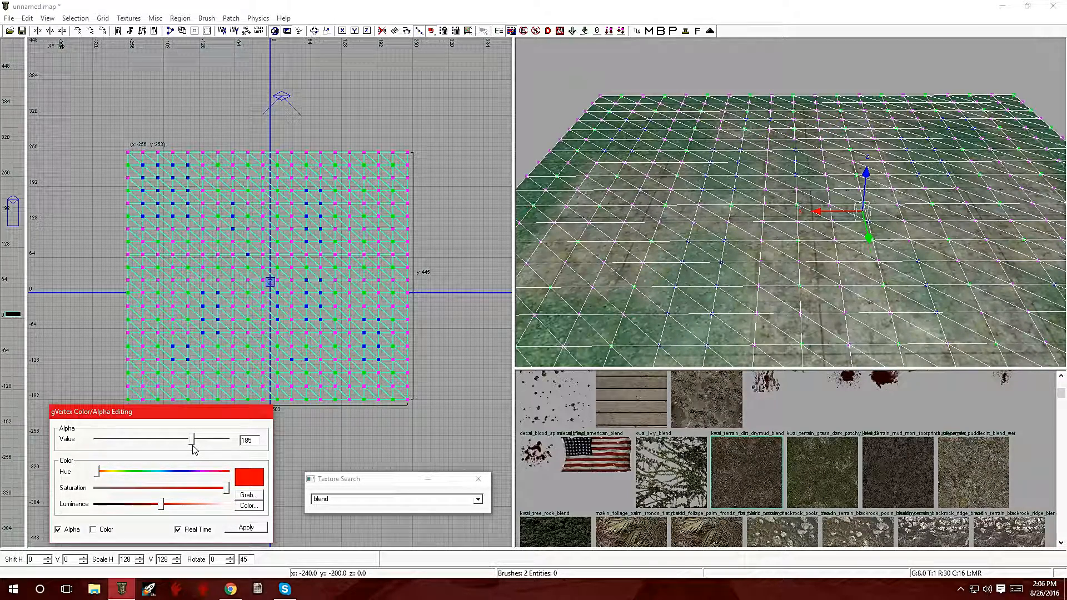
left_click(234, 525)
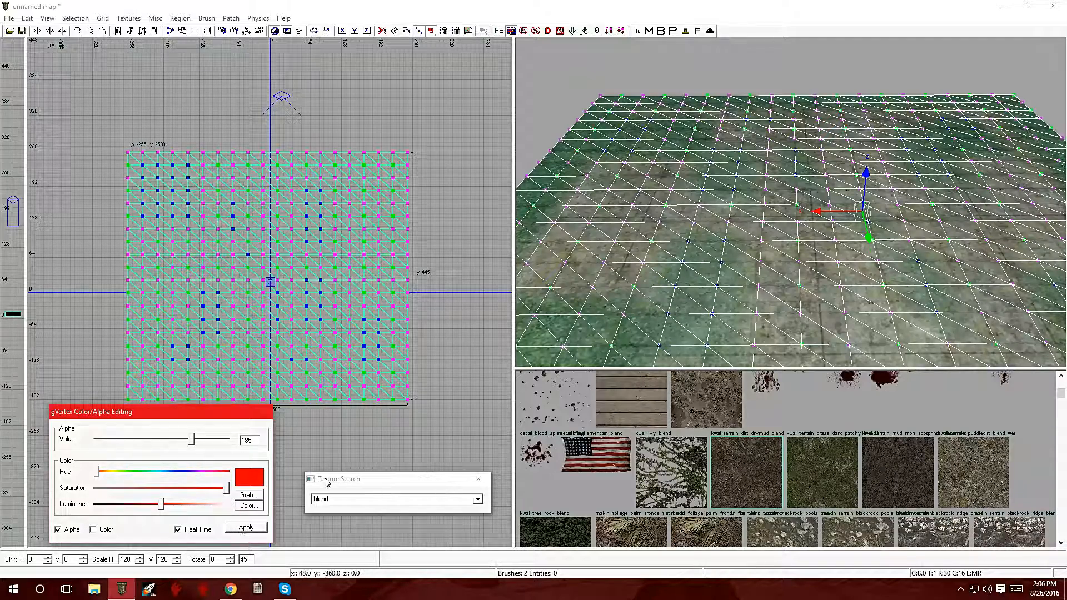
key("Escape")
key("Escape")
key("Escape")
Step: Select the berlin_foliage_ivy1_blend7 patch from the overlapping surfaces in the 3D view
right_click_drag(695, 289, 695, 255)
right_click(694, 256)
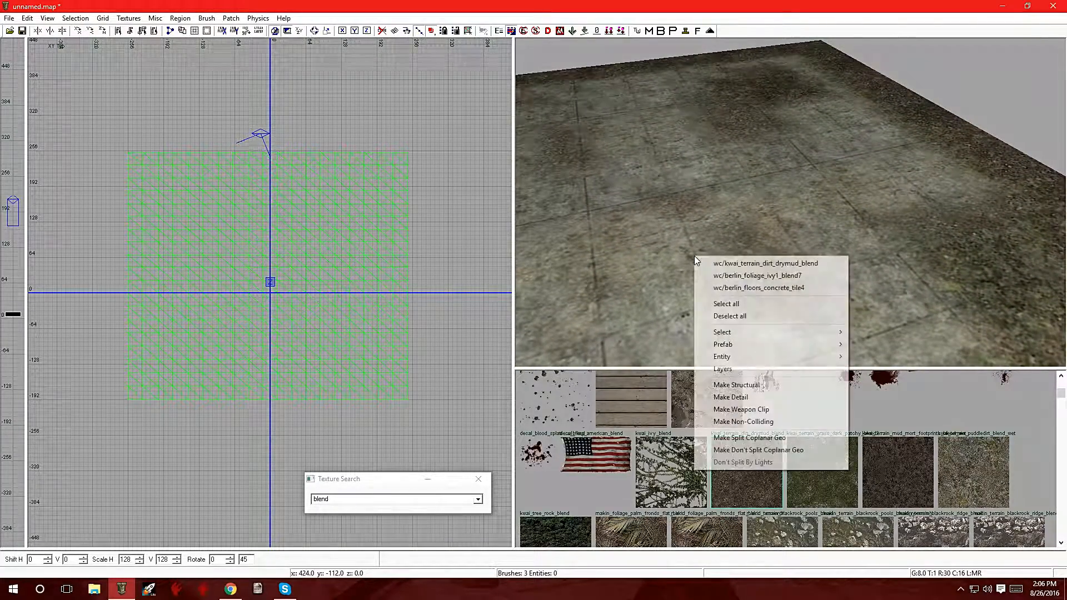
left_click(730, 276)
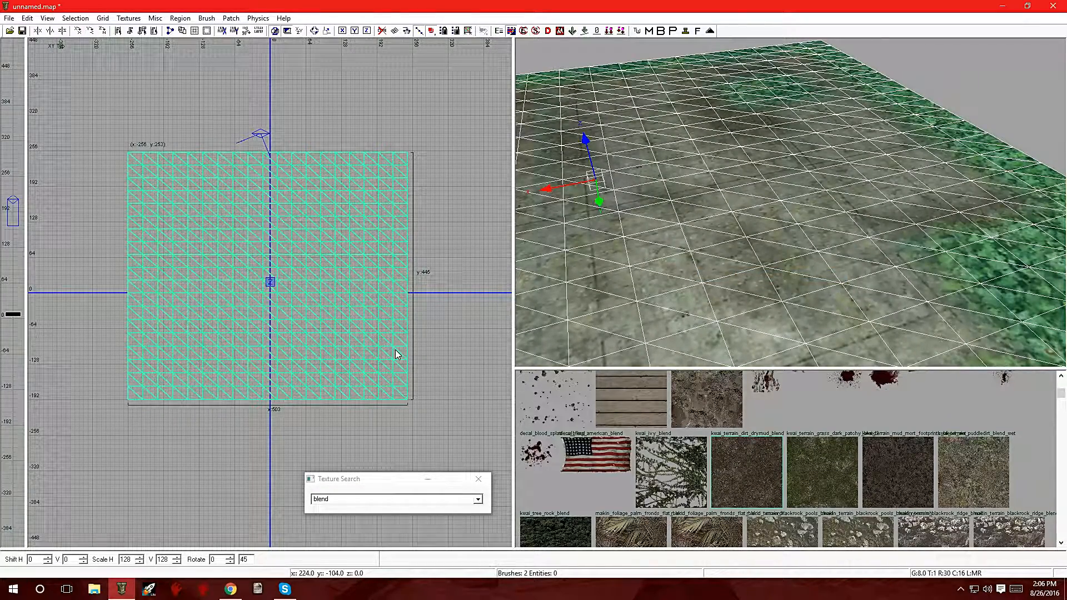
Step: Select the foliage patch's border vertices and several interior groups, apply an alpha value of 223, then deselect
key("g")
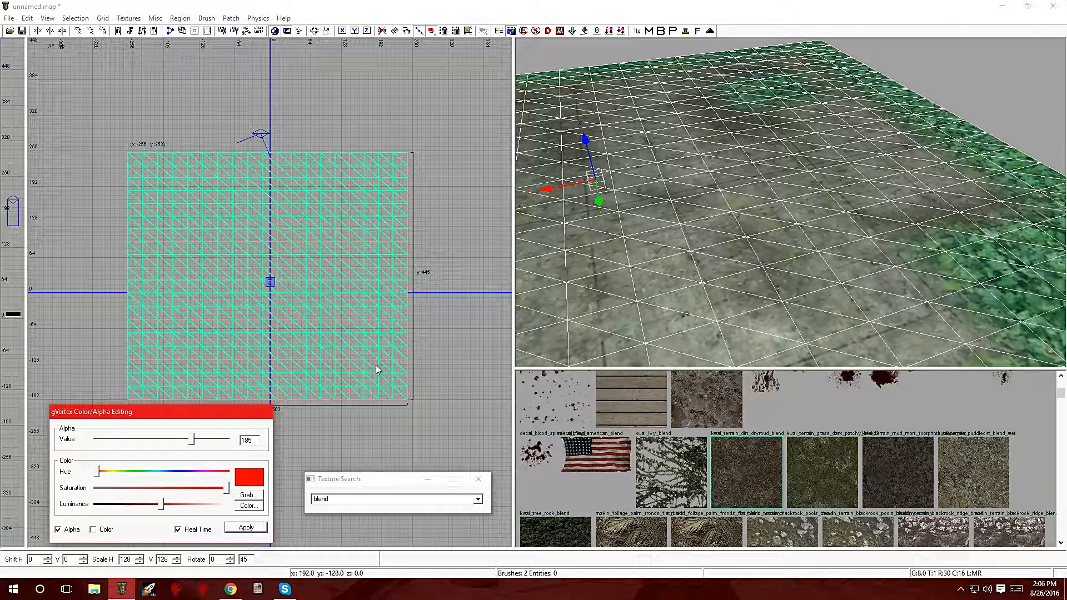
mouse_move(191, 442)
left_mouse_down()
mouse_move(96, 443)
mouse_move(111, 454)
mouse_move(255, 445)
mouse_move(171, 442)
left_mouse_up()
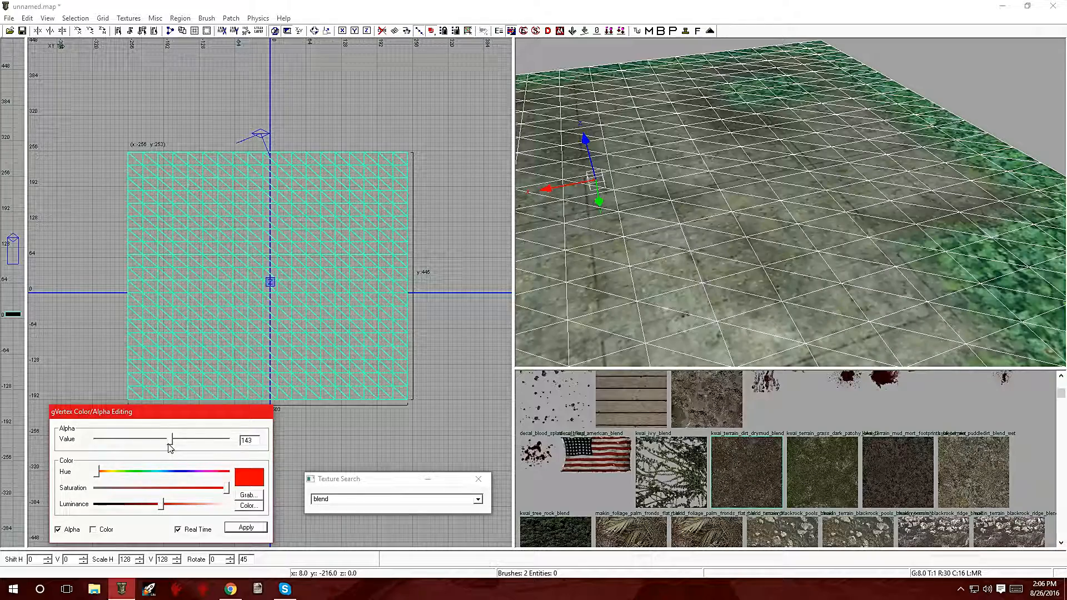
left_click(129, 120)
key("v")
left_click_drag(123, 138, 154, 416)
left_click_drag(159, 378, 383, 413)
left_click_drag(384, 143, 425, 288)
left_click_drag(268, 143, 328, 229)
left_click_drag(330, 309, 401, 381)
left_click_drag(173, 200, 204, 246)
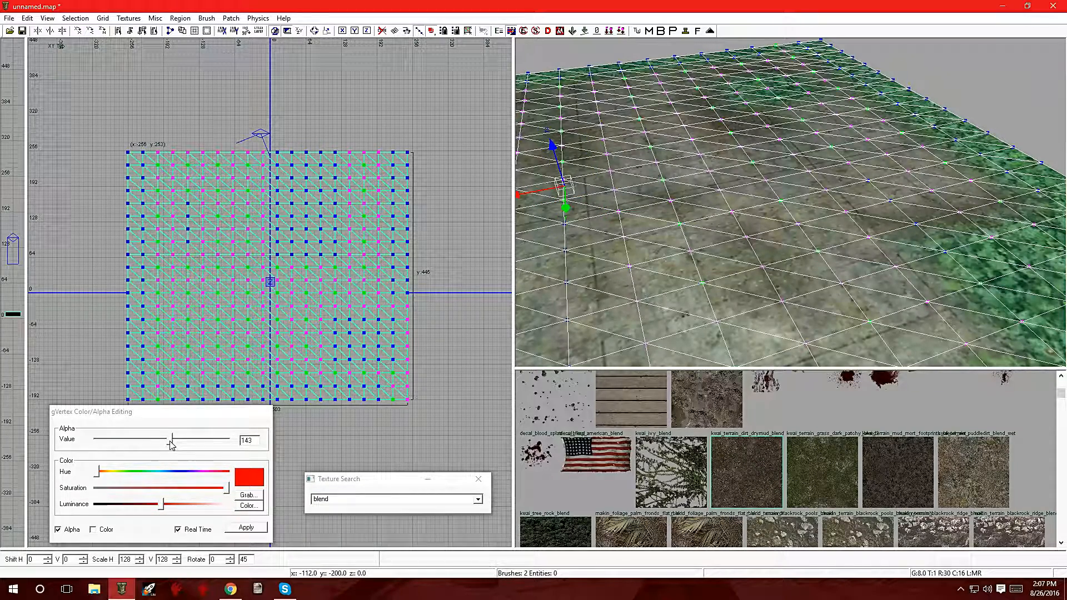
left_click_drag(171, 445, 215, 443)
left_click(239, 528)
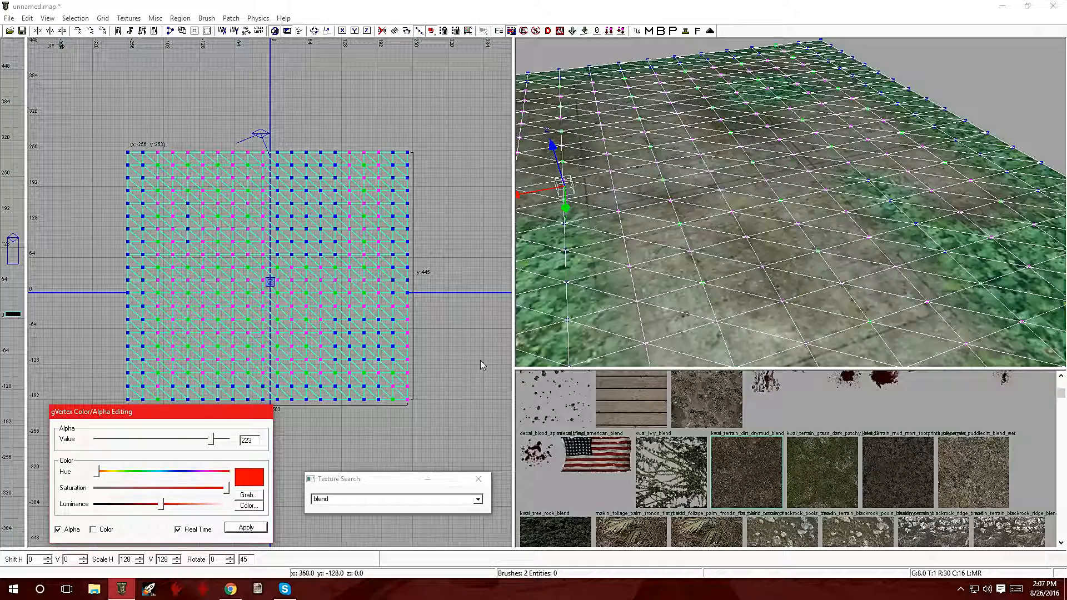
key("Escape")
key("Escape")
Step: Orbit the 3D view to inspect the blended floor textures
right_click_drag(623, 283, 561, 261)
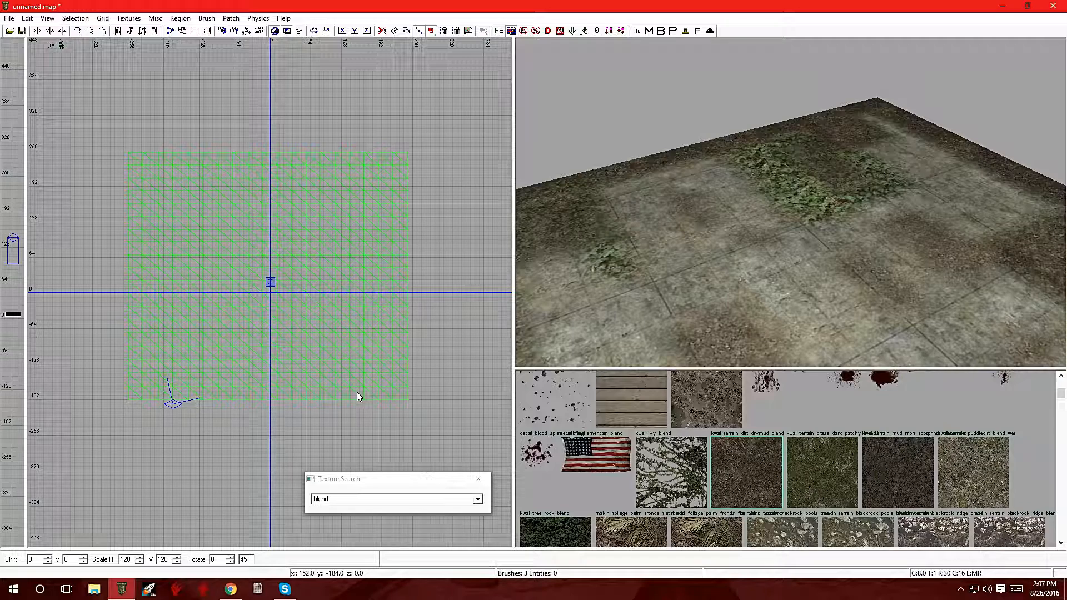
key("y")
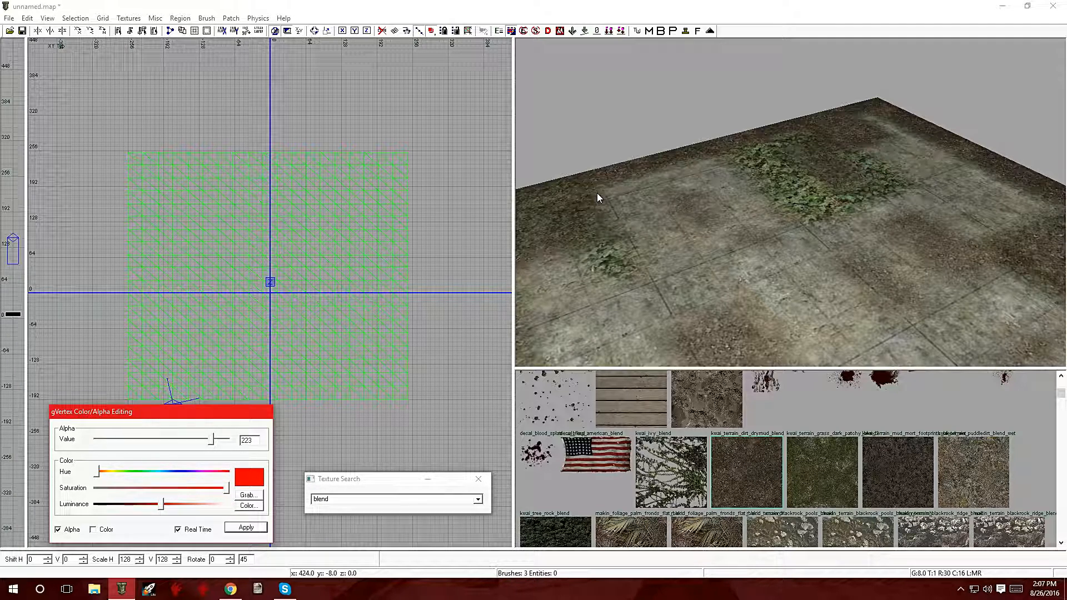
mouse_move(686, 209)
right_mouse_down()
mouse_move(767, 214)
mouse_move(745, 266)
mouse_move(701, 273)
mouse_move(708, 223)
mouse_move(748, 194)
mouse_move(789, 209)
mouse_move(750, 245)
mouse_move(772, 289)
mouse_move(753, 306)
mouse_move(781, 222)
mouse_move(733, 239)
mouse_move(747, 278)
mouse_move(800, 264)
mouse_move(747, 239)
mouse_move(806, 247)
right_mouse_up()
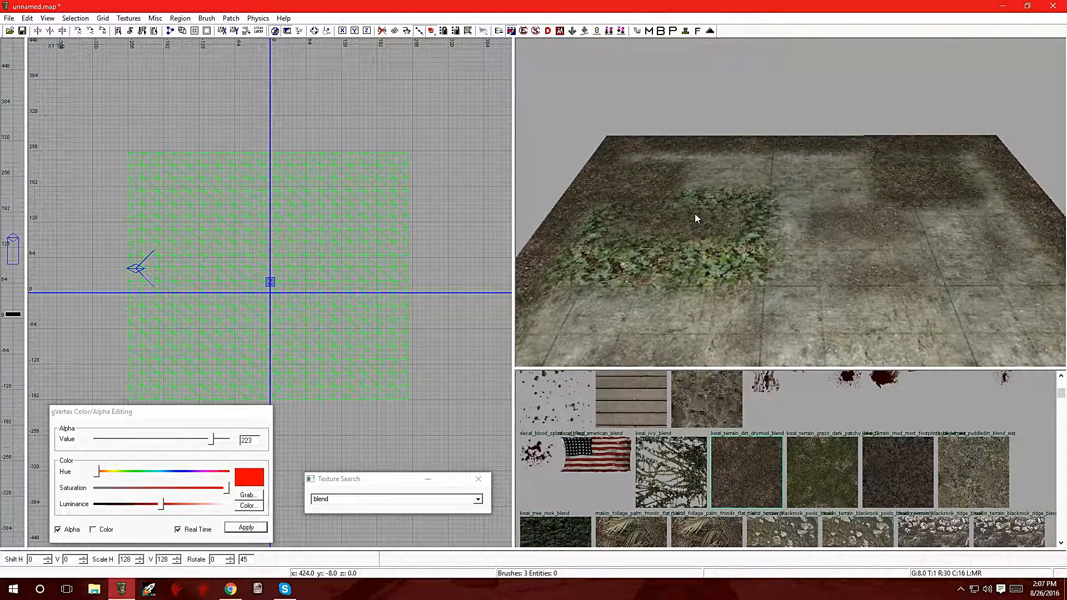